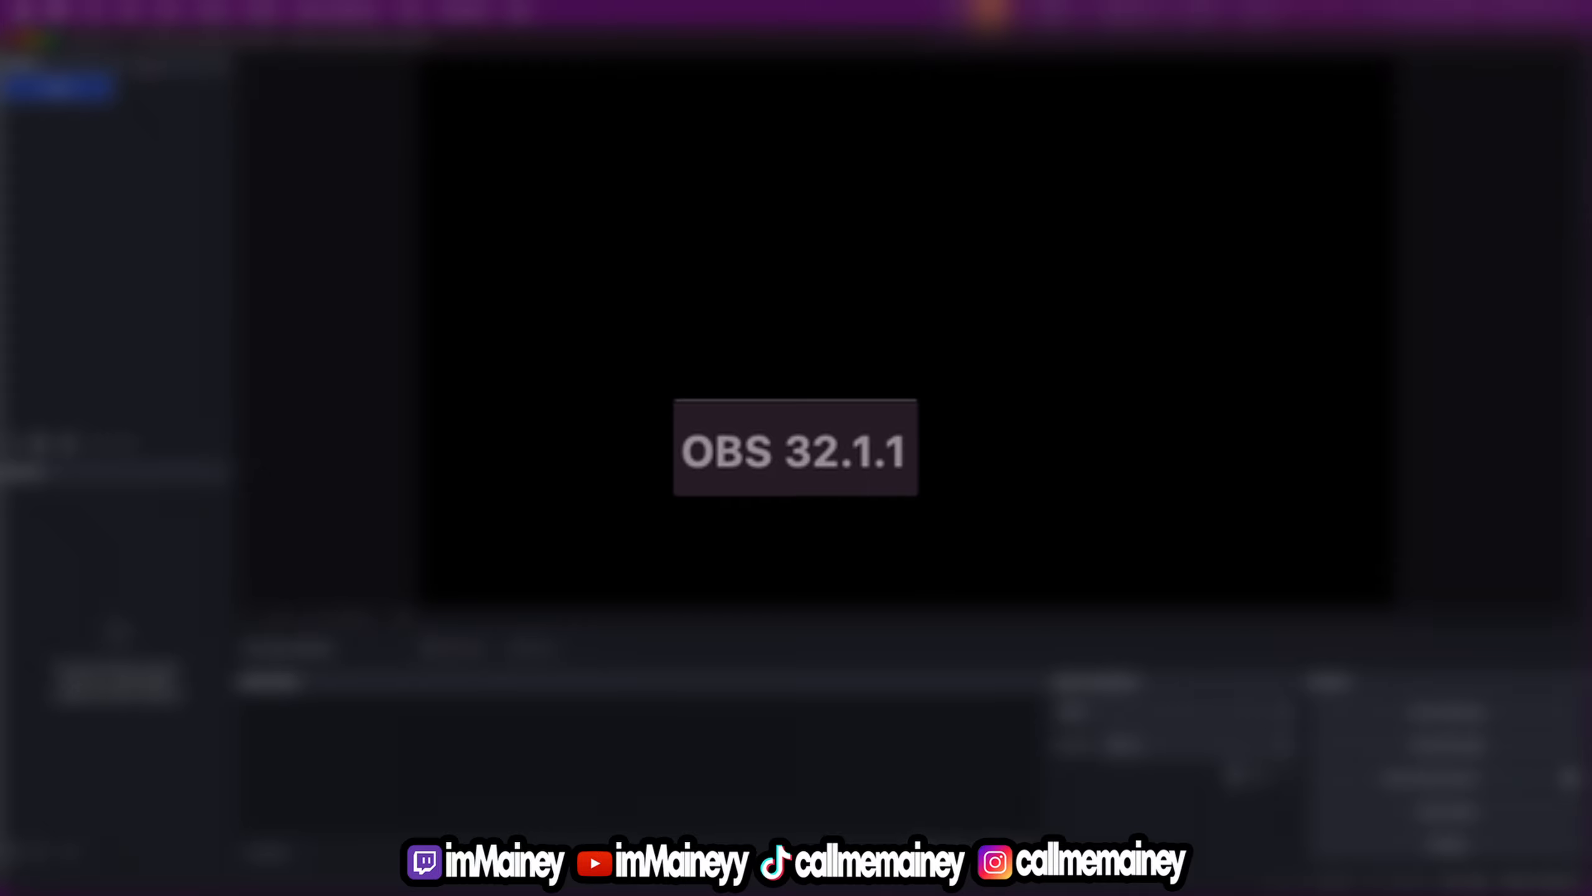
Check whether a newer version of the program is available and dismiss the update notice
click(56, 11)
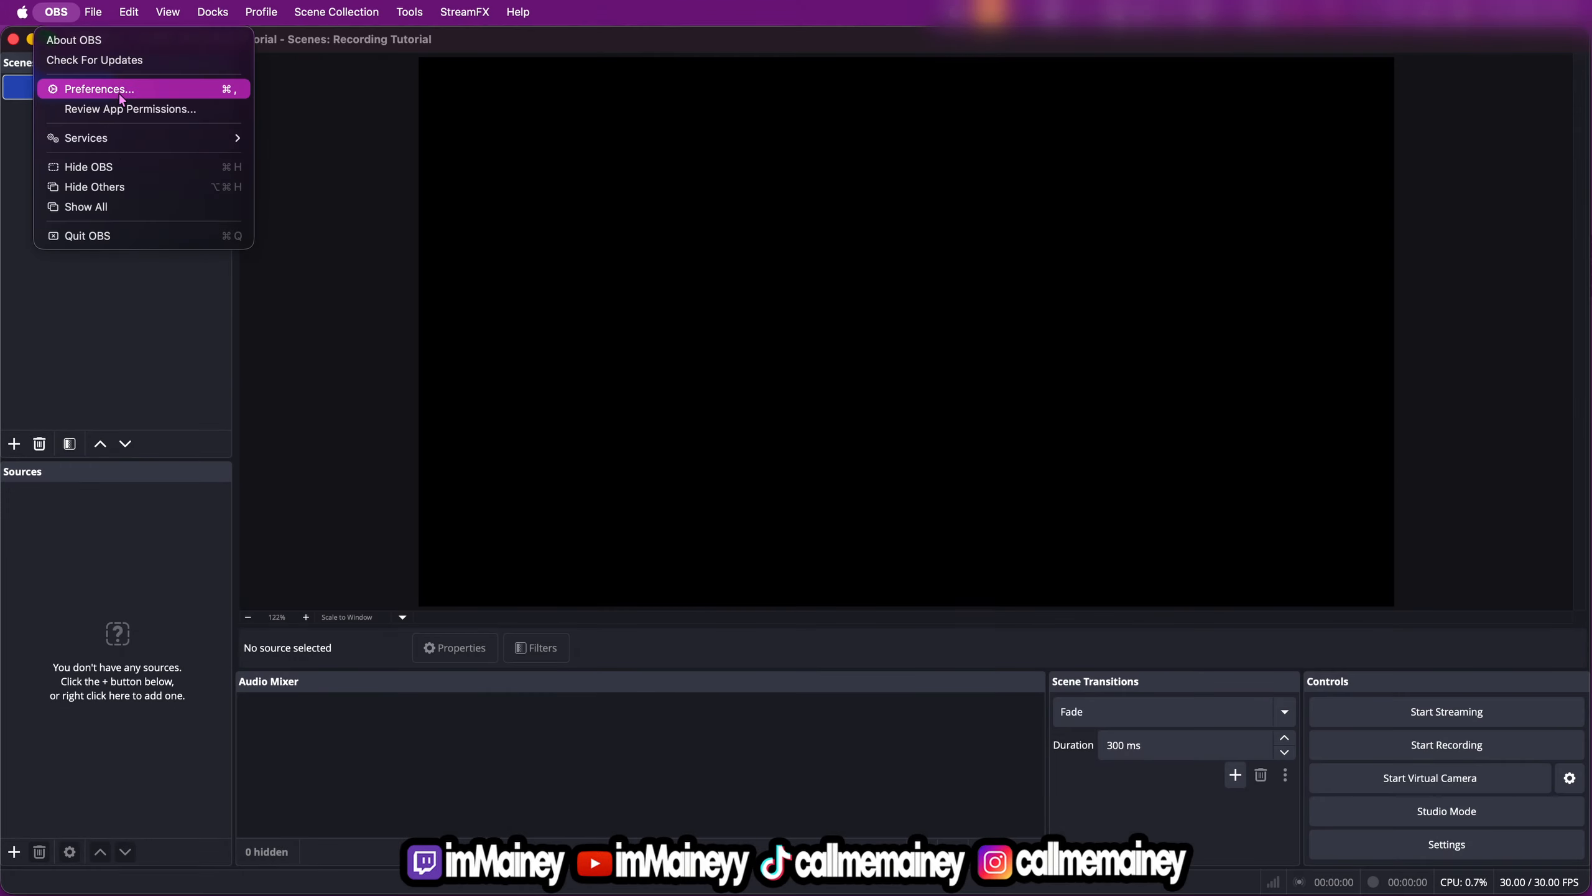
click(127, 61)
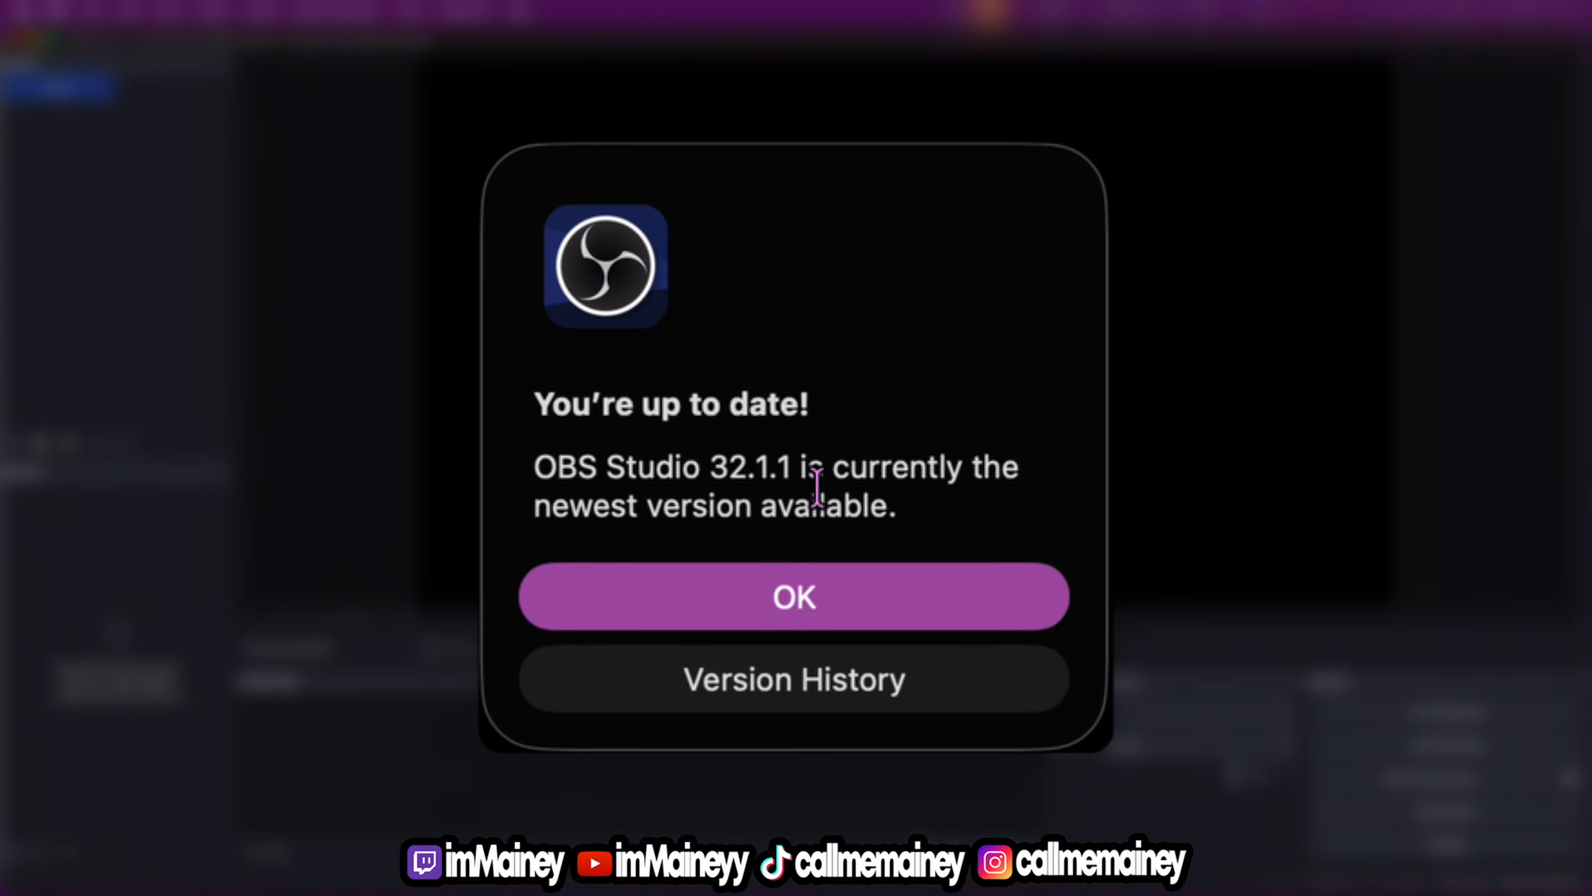
click(808, 606)
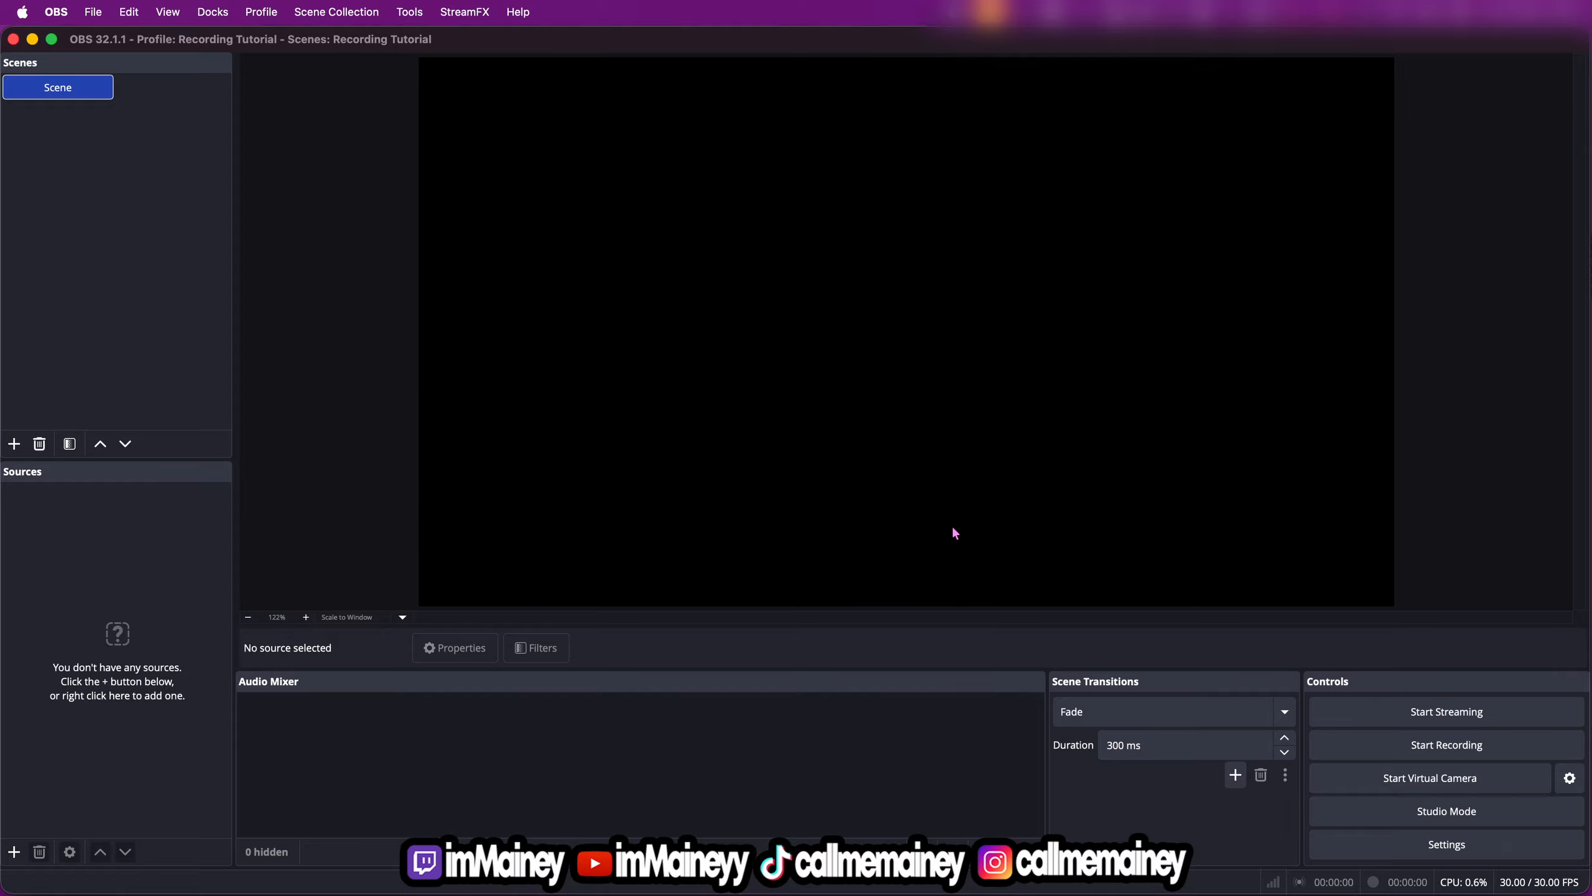
Open the program preferences and set the output mode to Advanced in the output settings
click(62, 16)
click(98, 88)
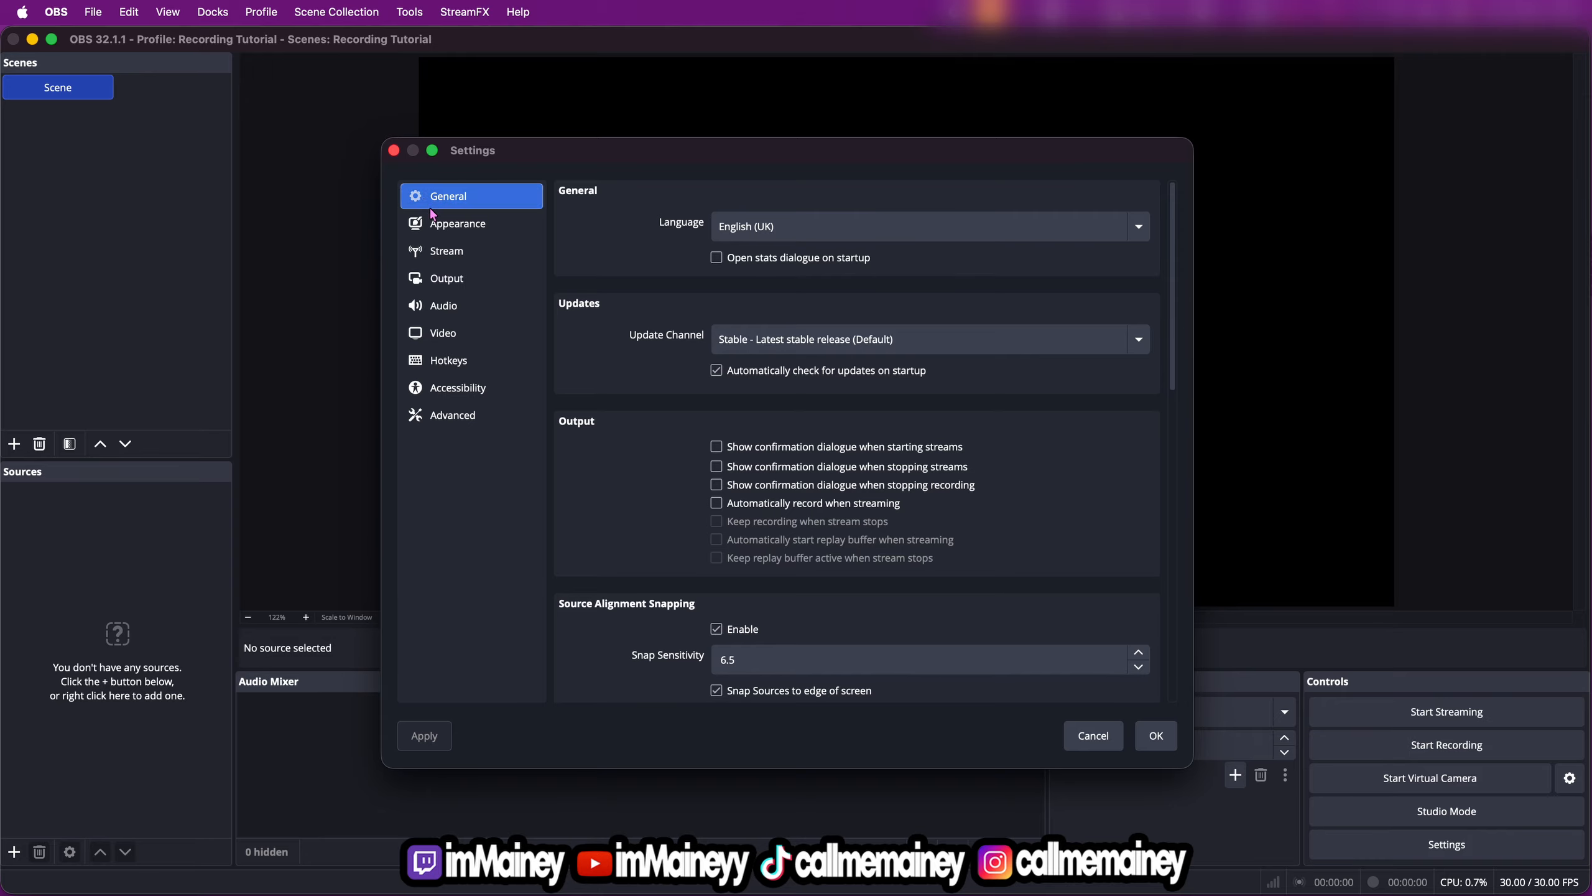
click(465, 281)
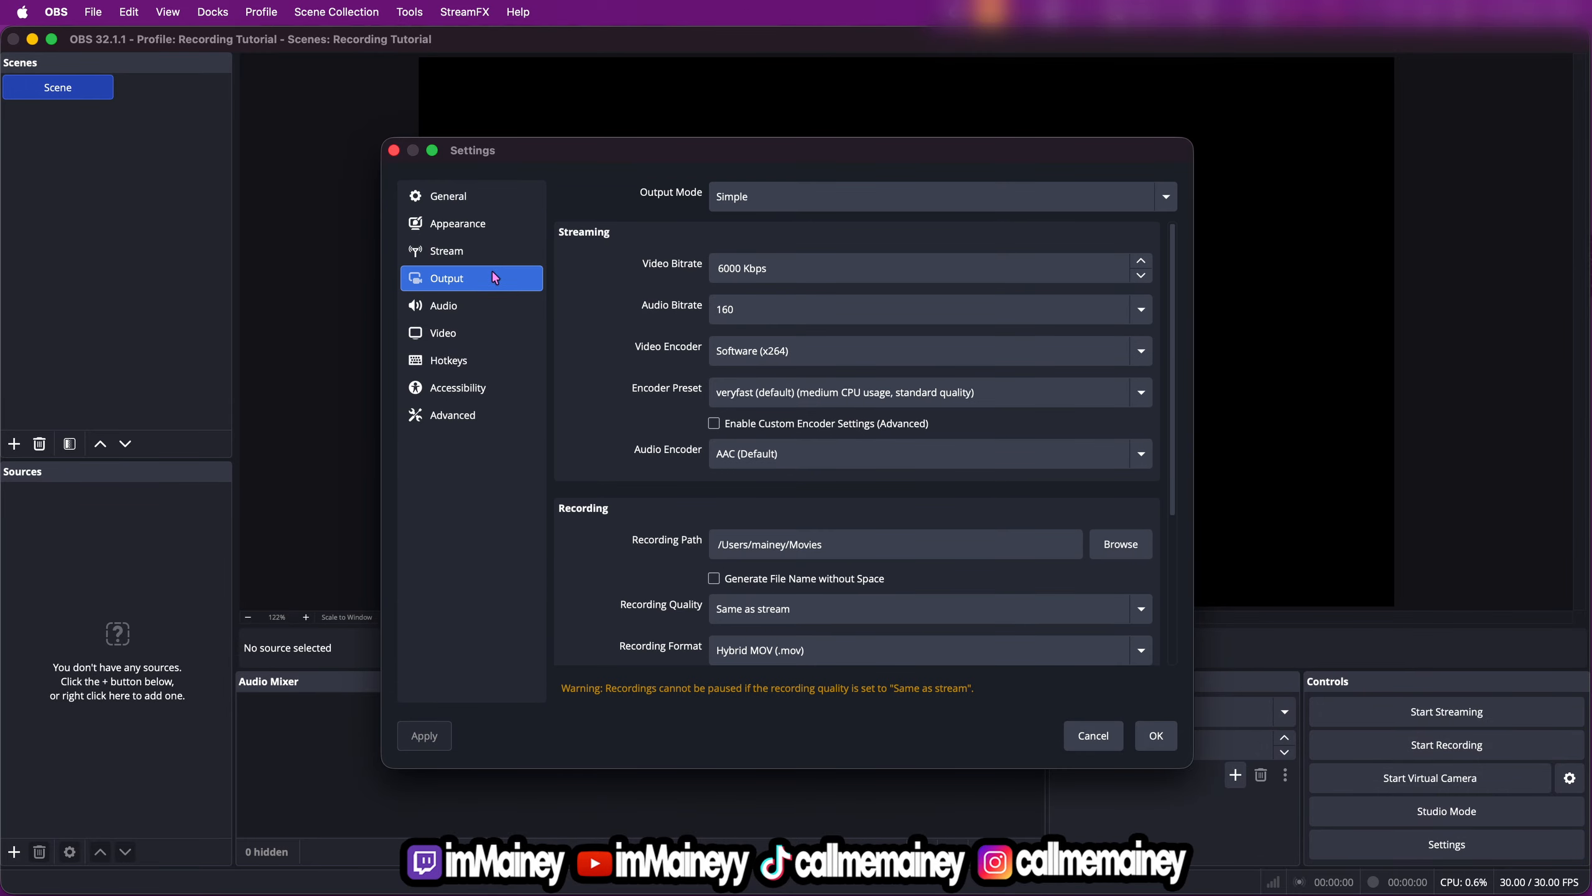
click(781, 202)
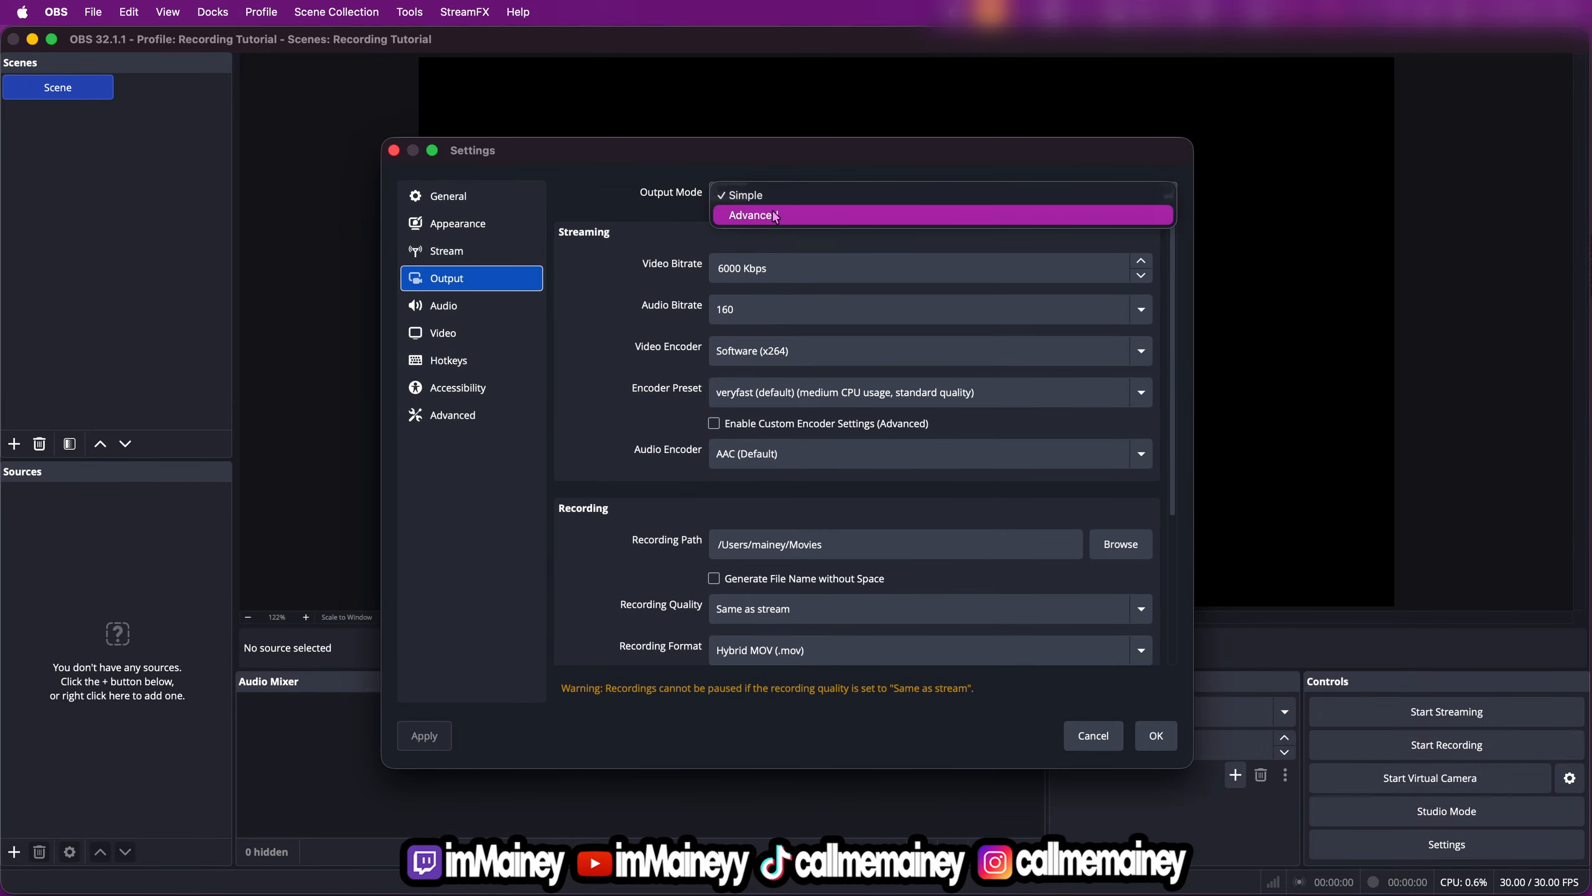
click(788, 219)
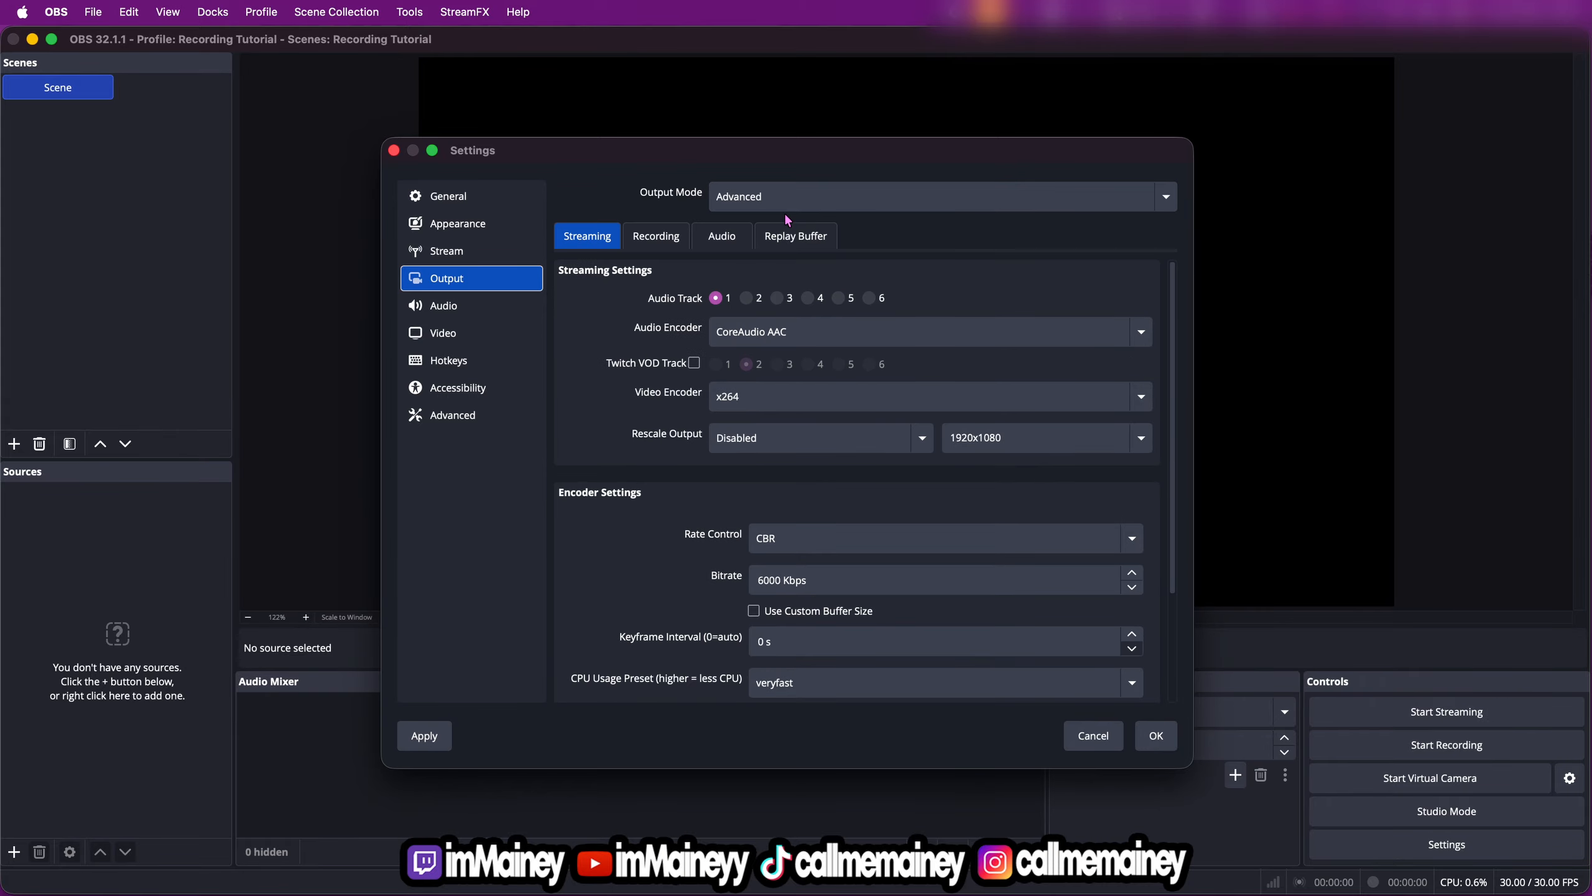
In the recording output settings, set the recording format to Fragmented MOV (.mov) and the video encoder to x264
click(655, 240)
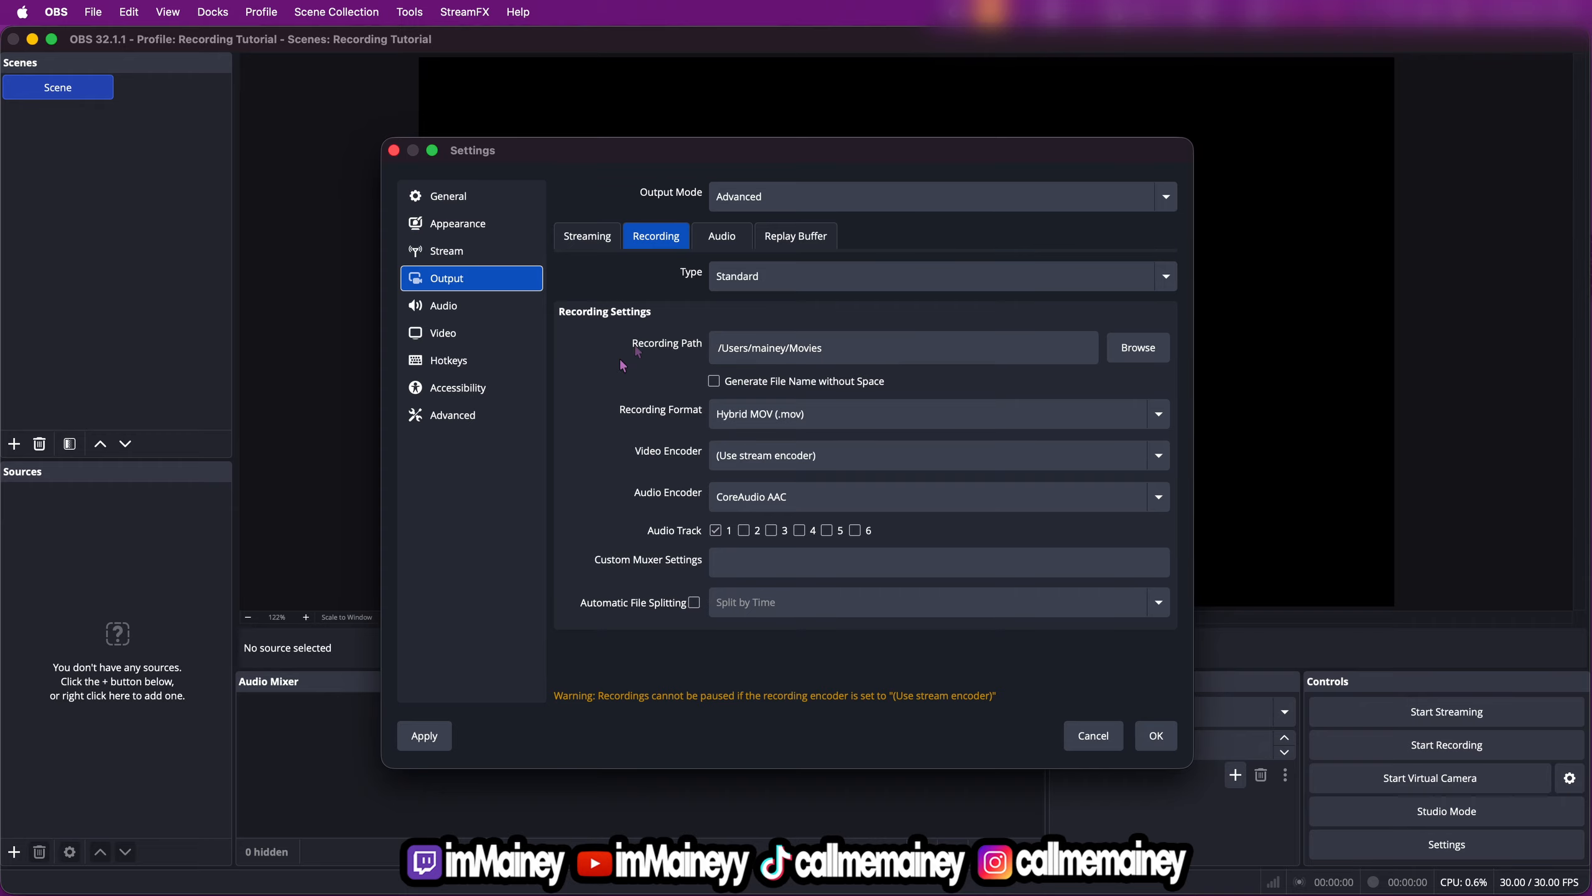
click(797, 417)
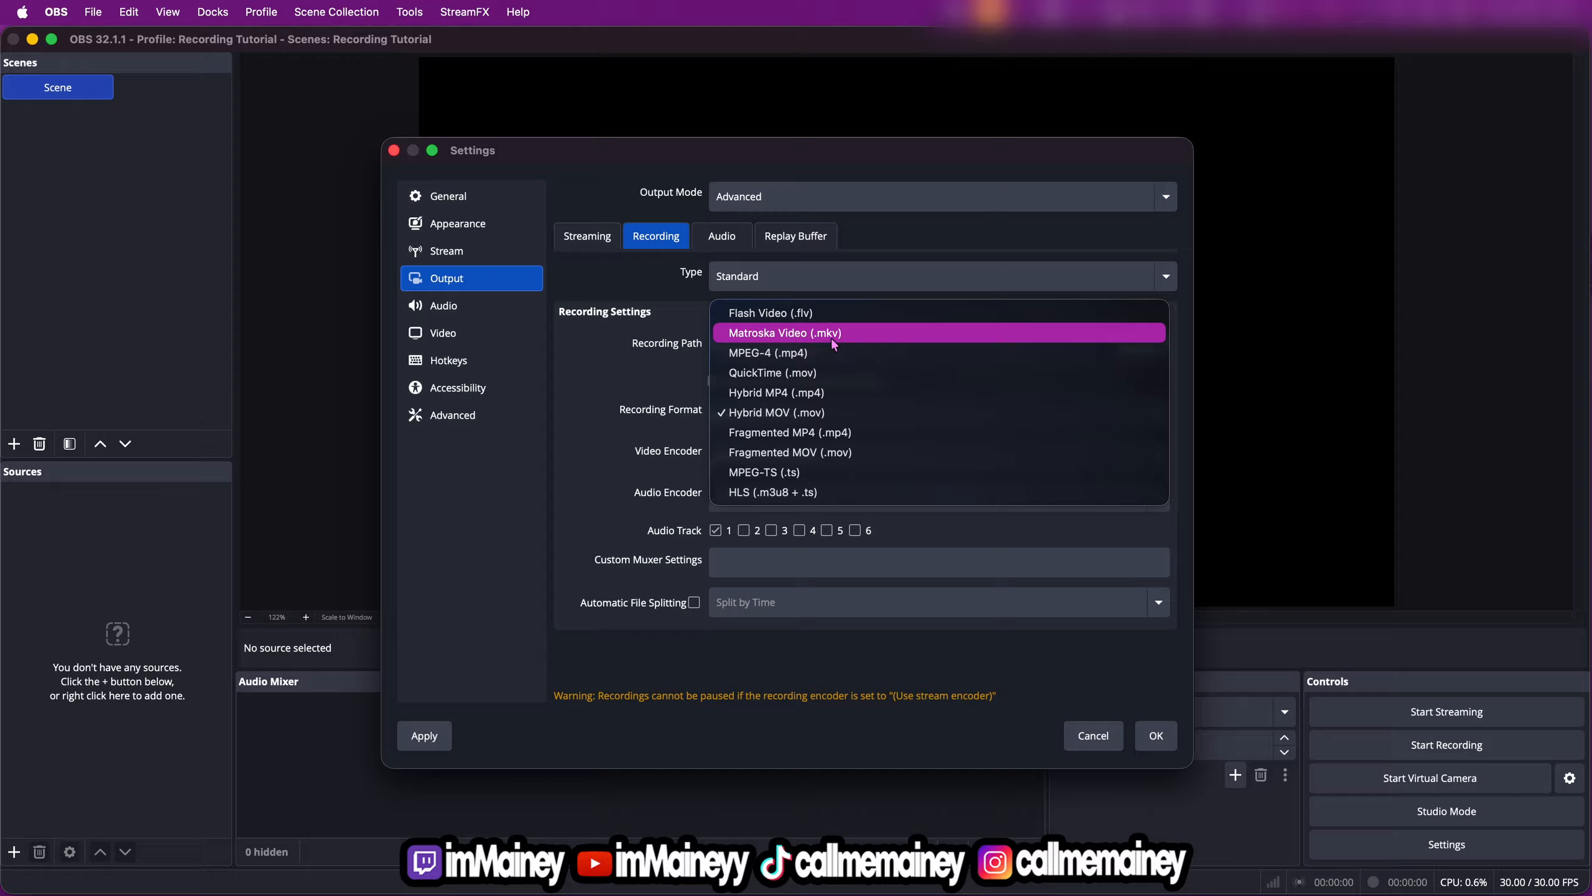
click(823, 460)
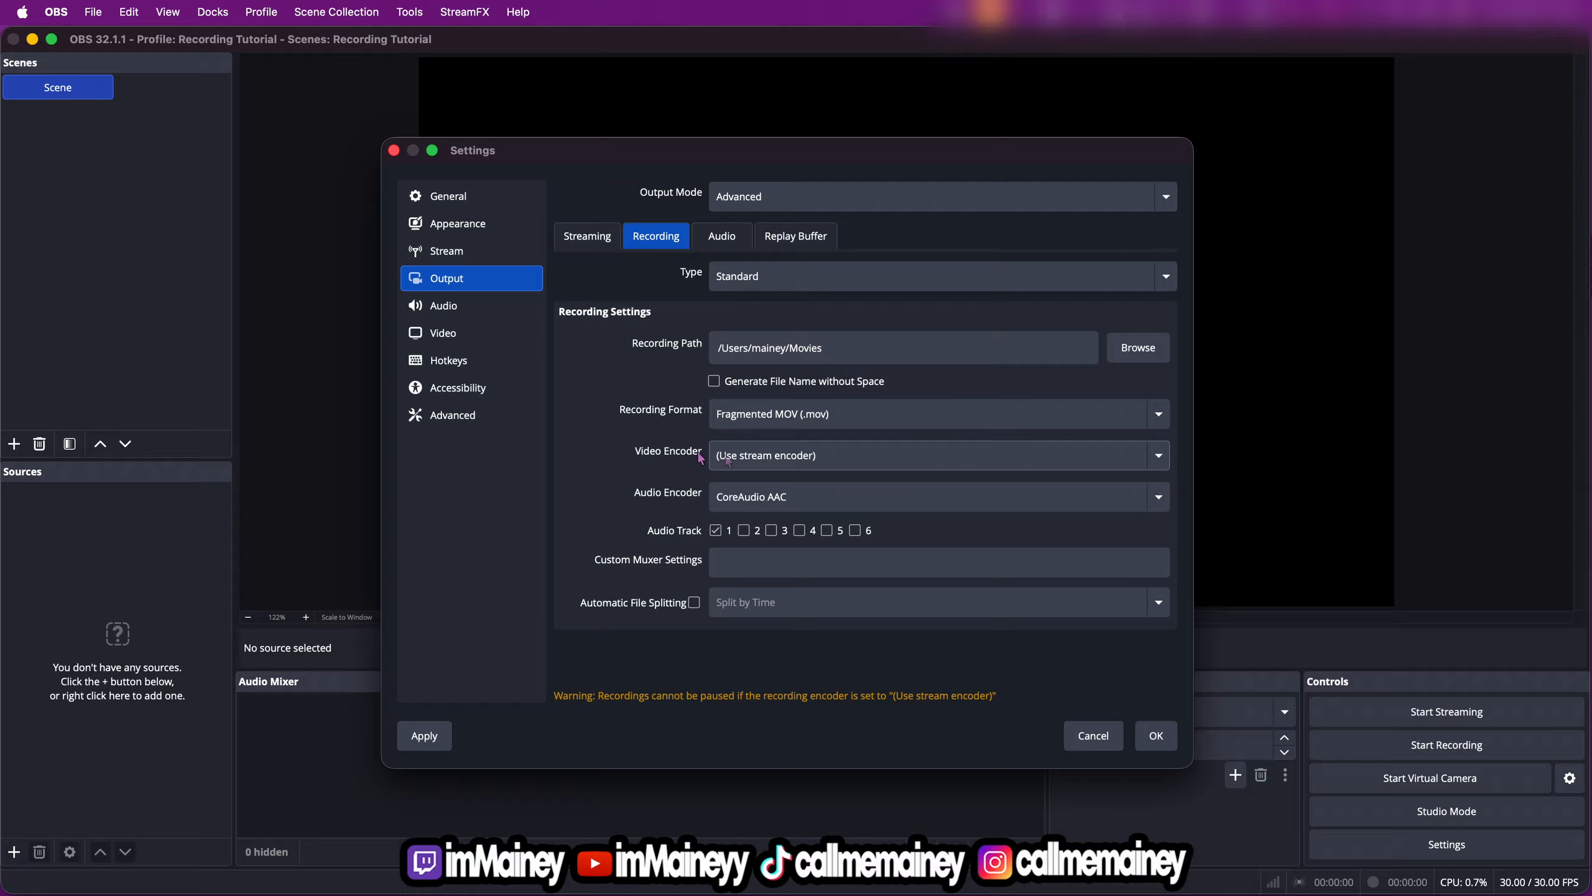
click(768, 458)
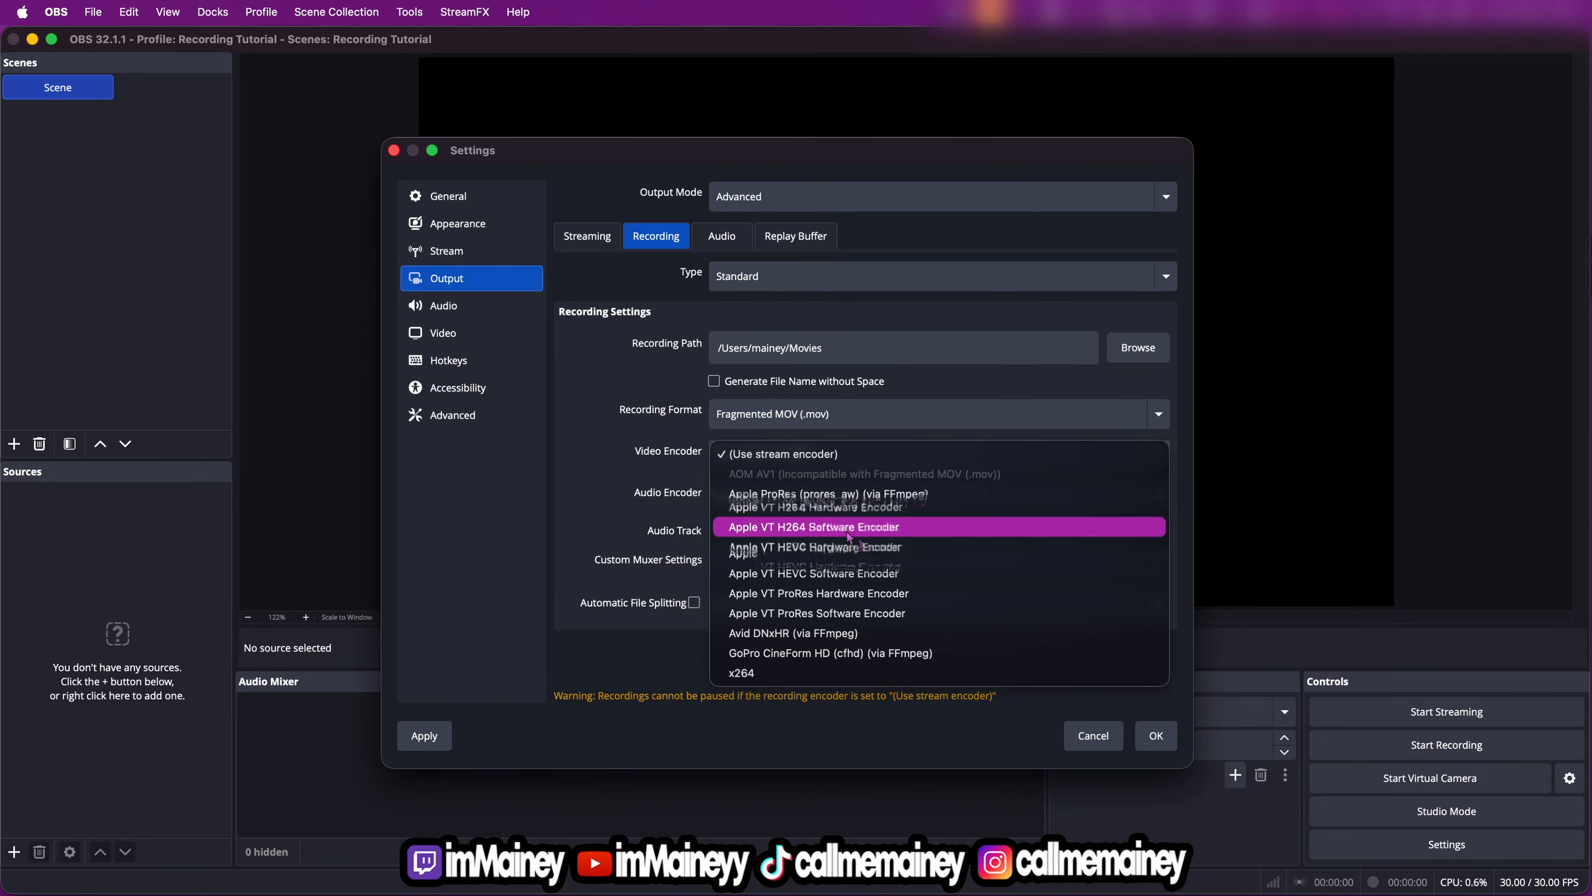
click(755, 674)
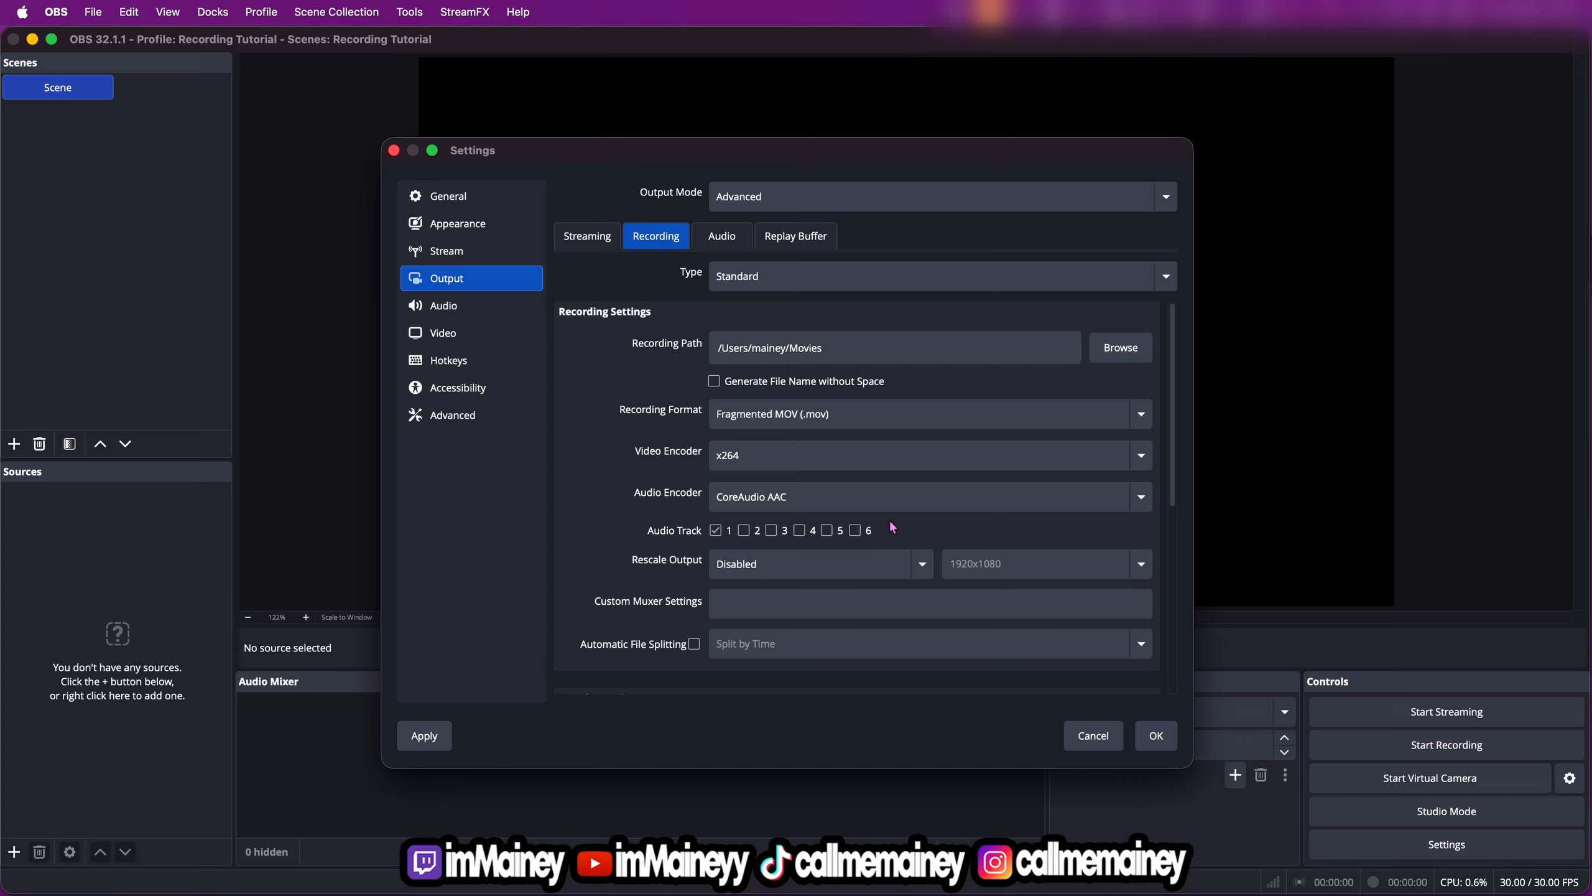
Set the recording encoder's rate control to CRF with a CRF value of 18
scroll(750, 544, down, 1)
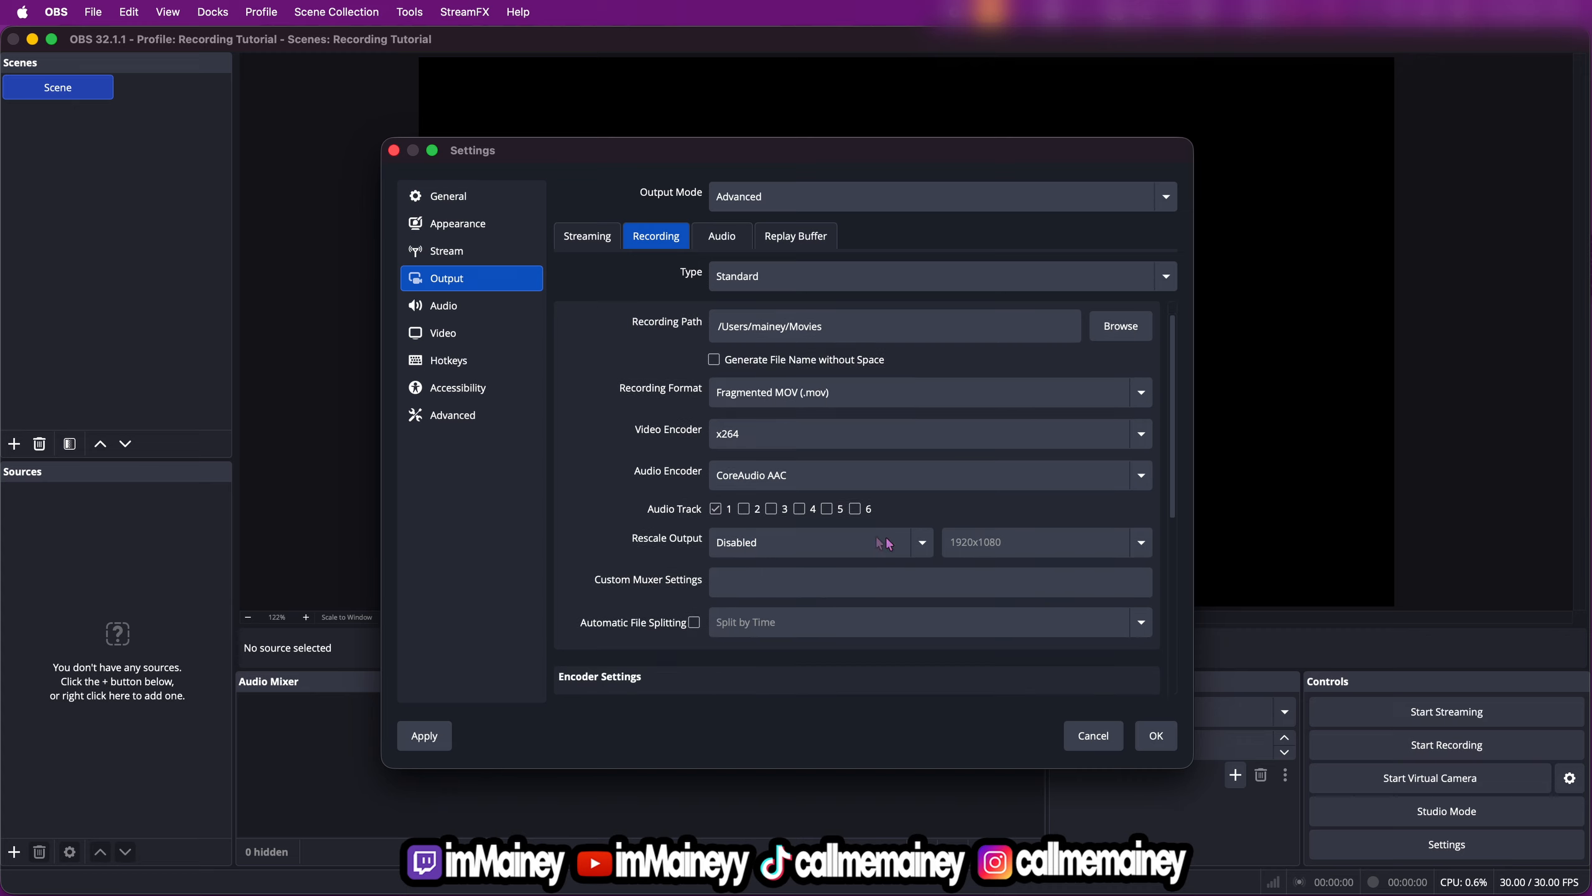
scroll(745, 515, down, 3)
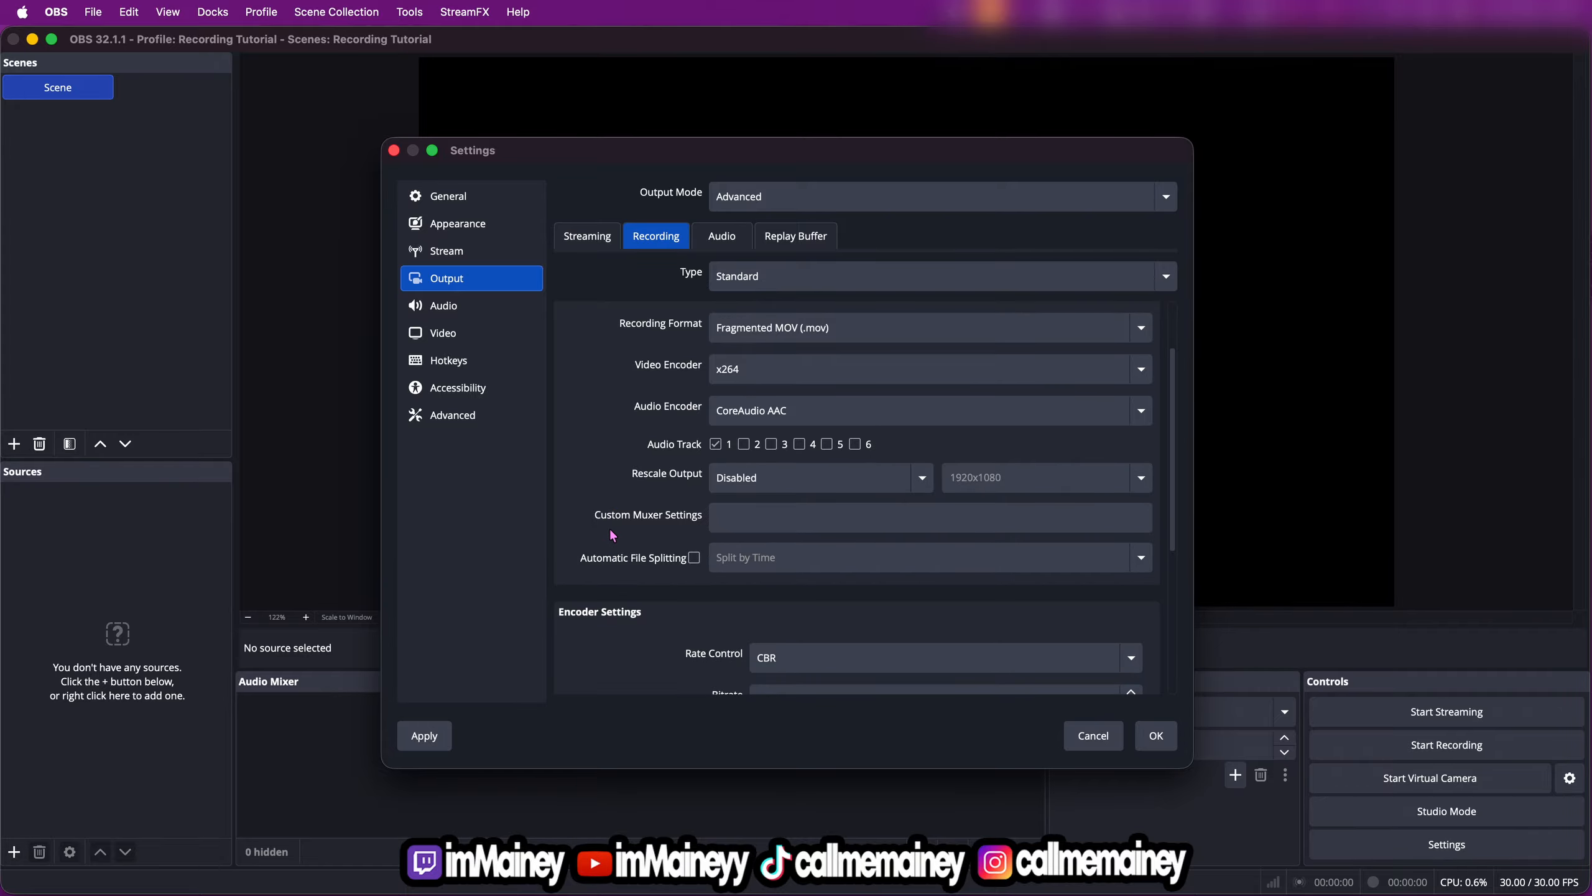
scroll(639, 530, down, 2)
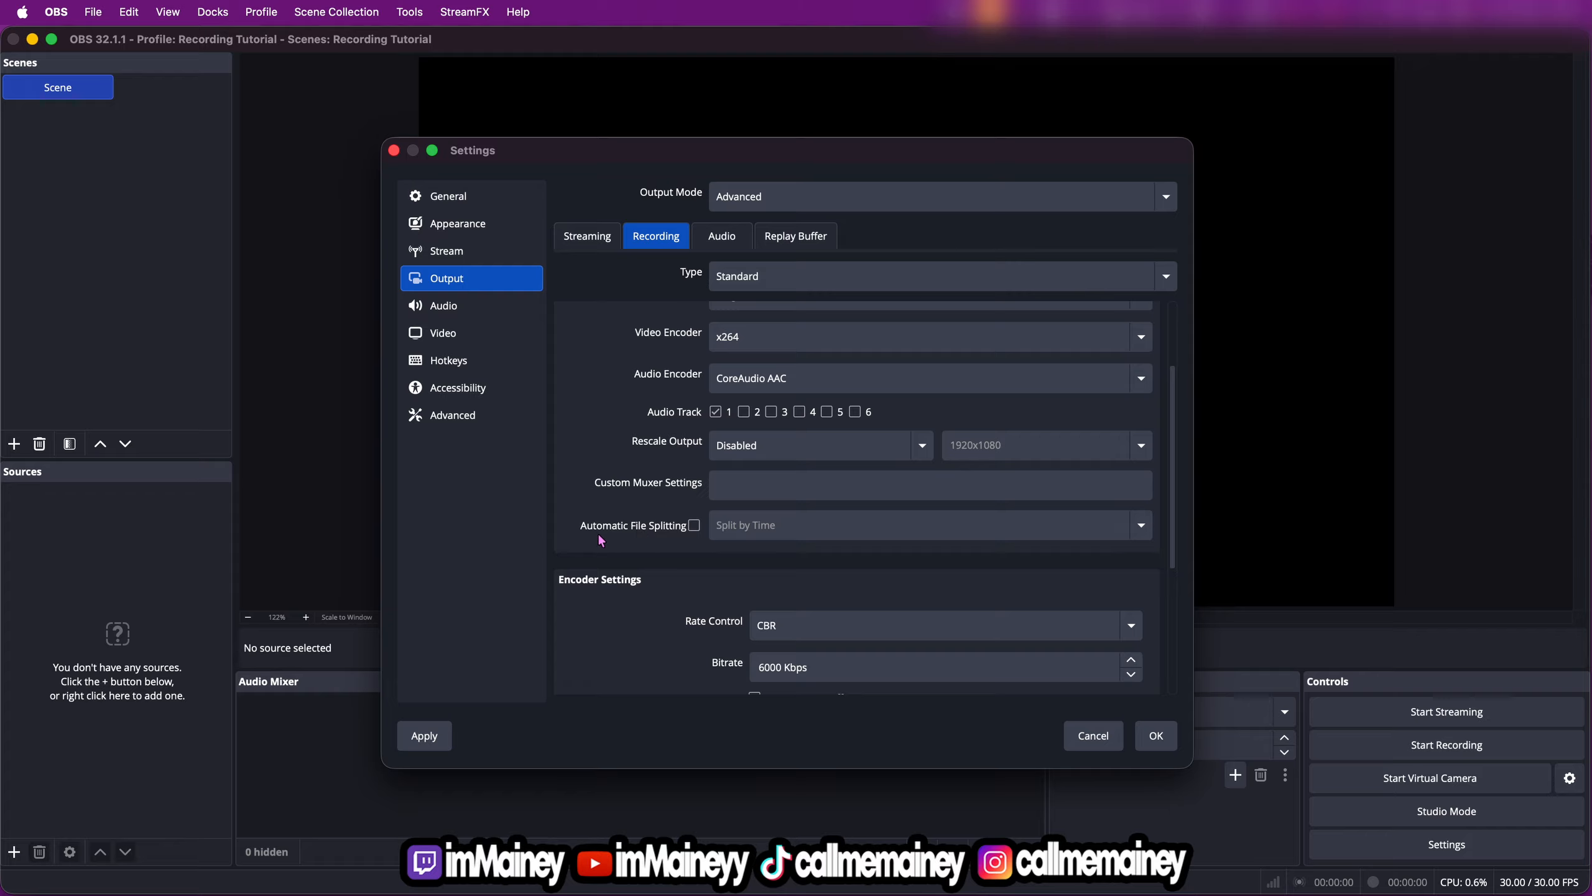
scroll(658, 517, down, 5)
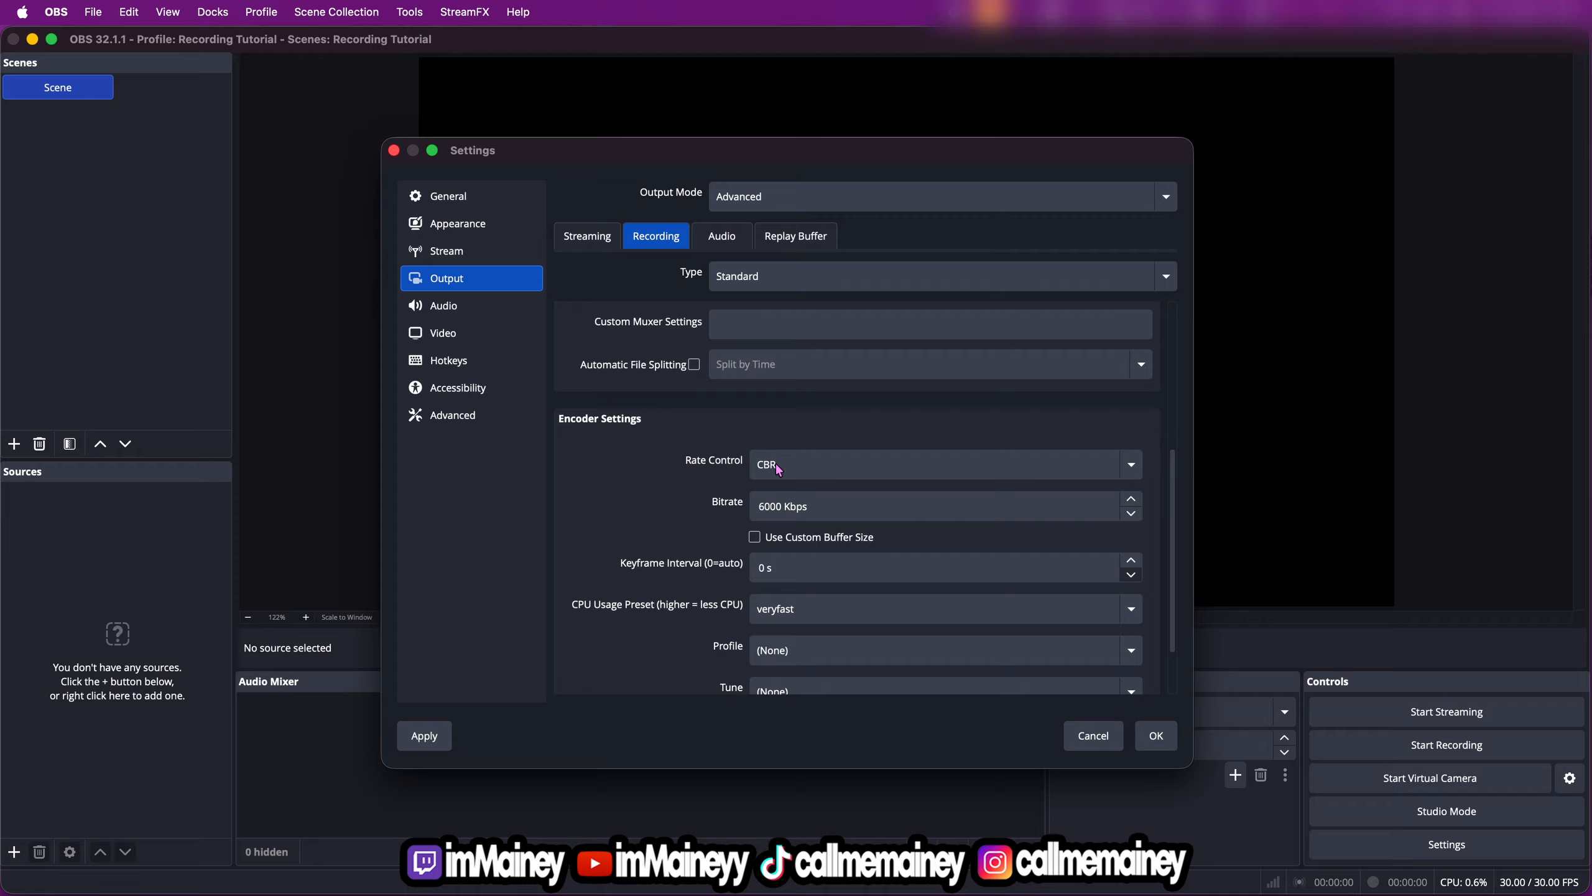
click(809, 472)
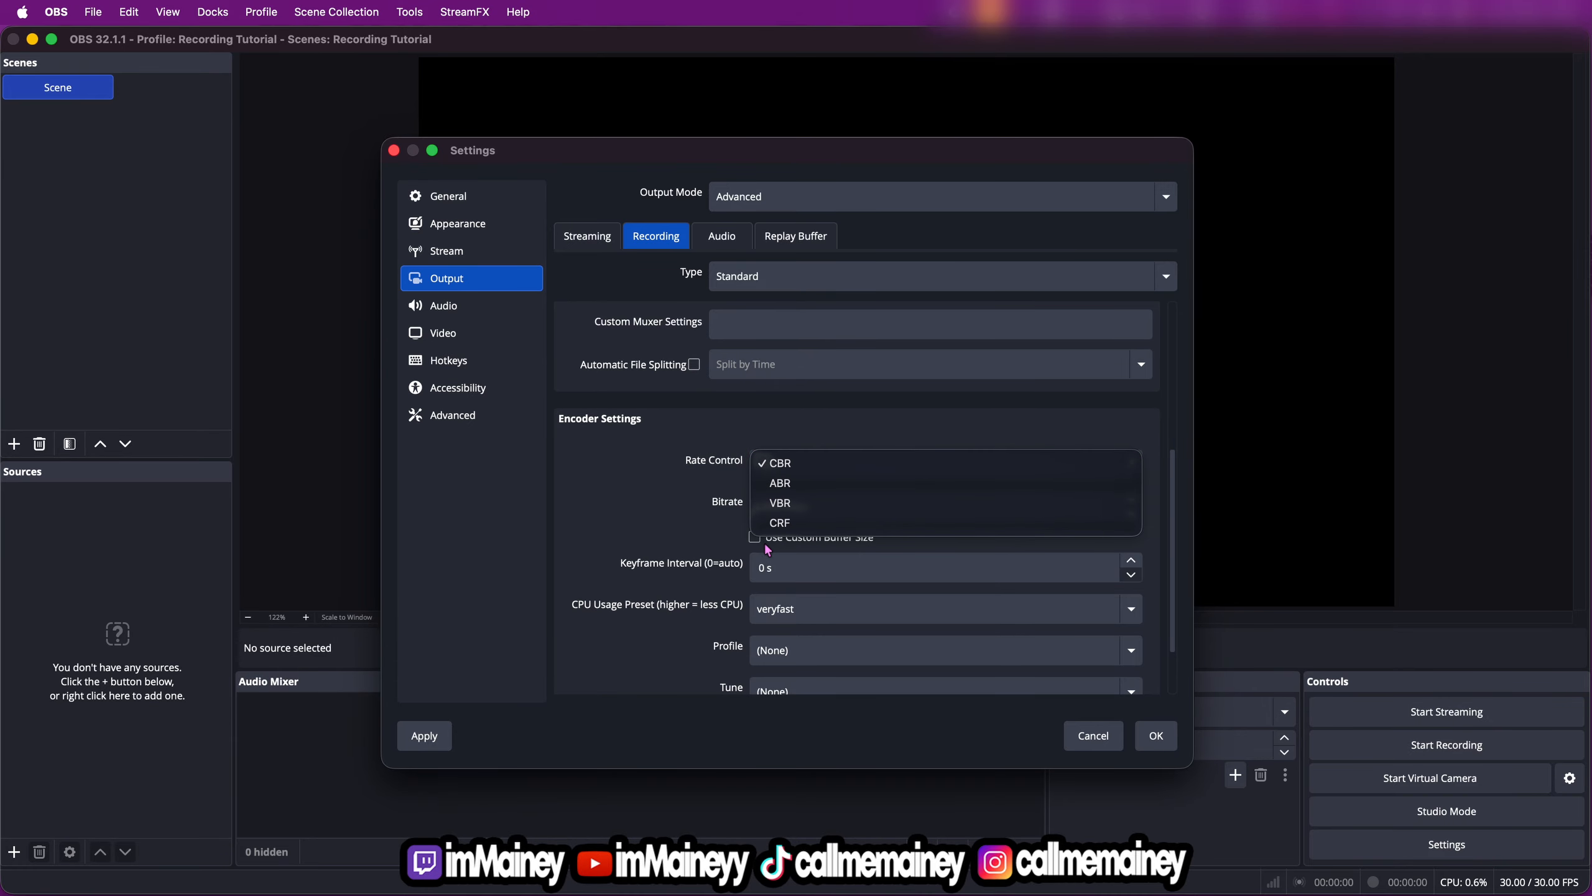
click(779, 522)
click(1132, 492)
click(1132, 492)
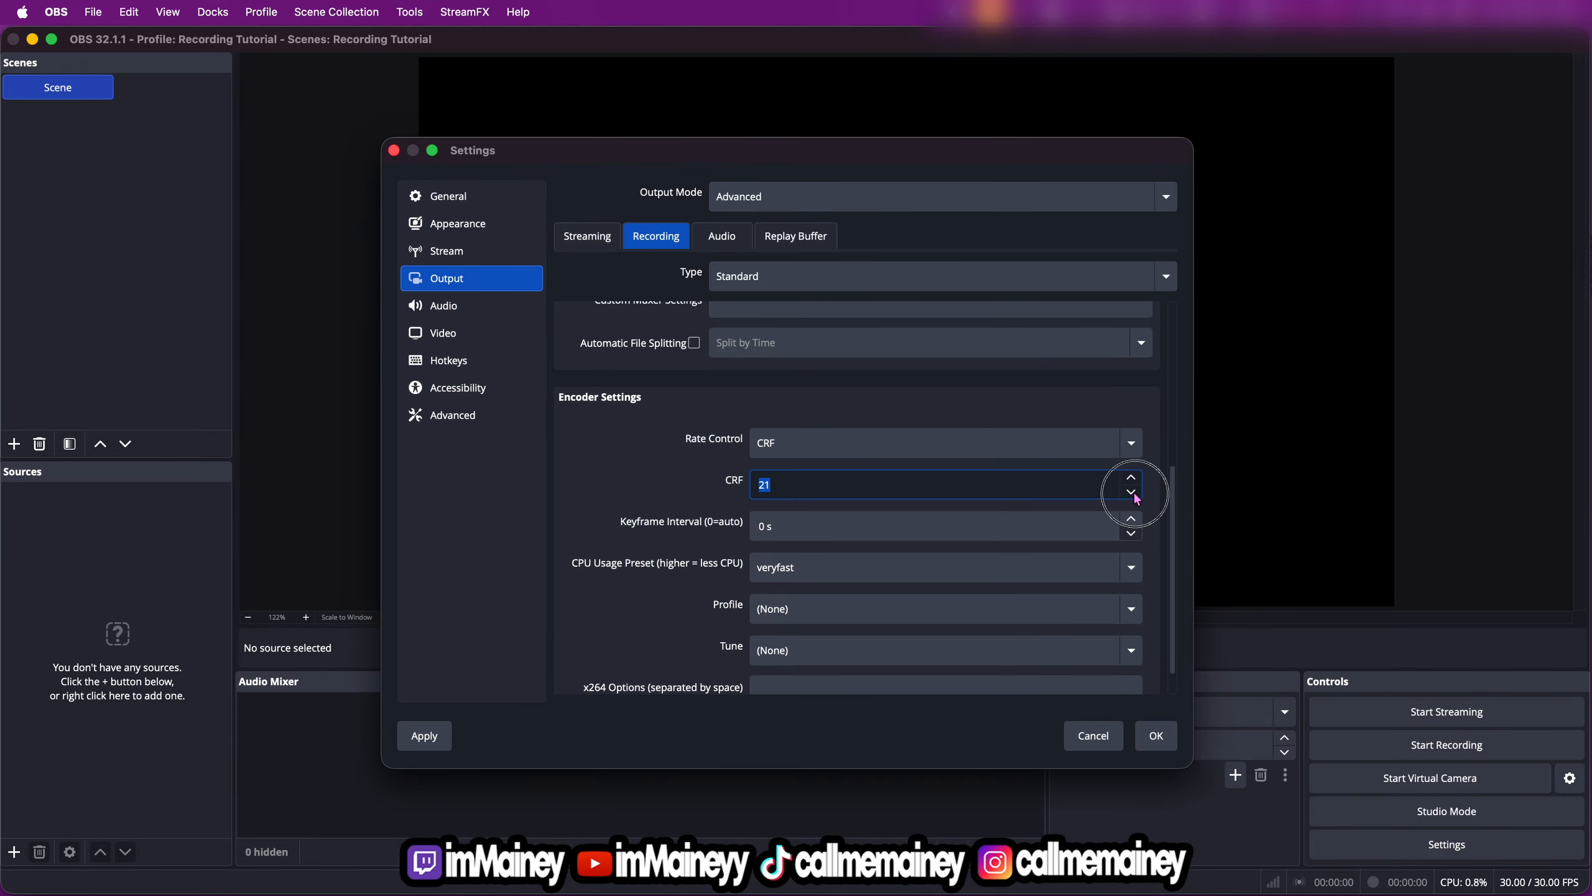
click(1132, 492)
click(1132, 492)
click(1132, 492)
scroll(711, 503, down, 1)
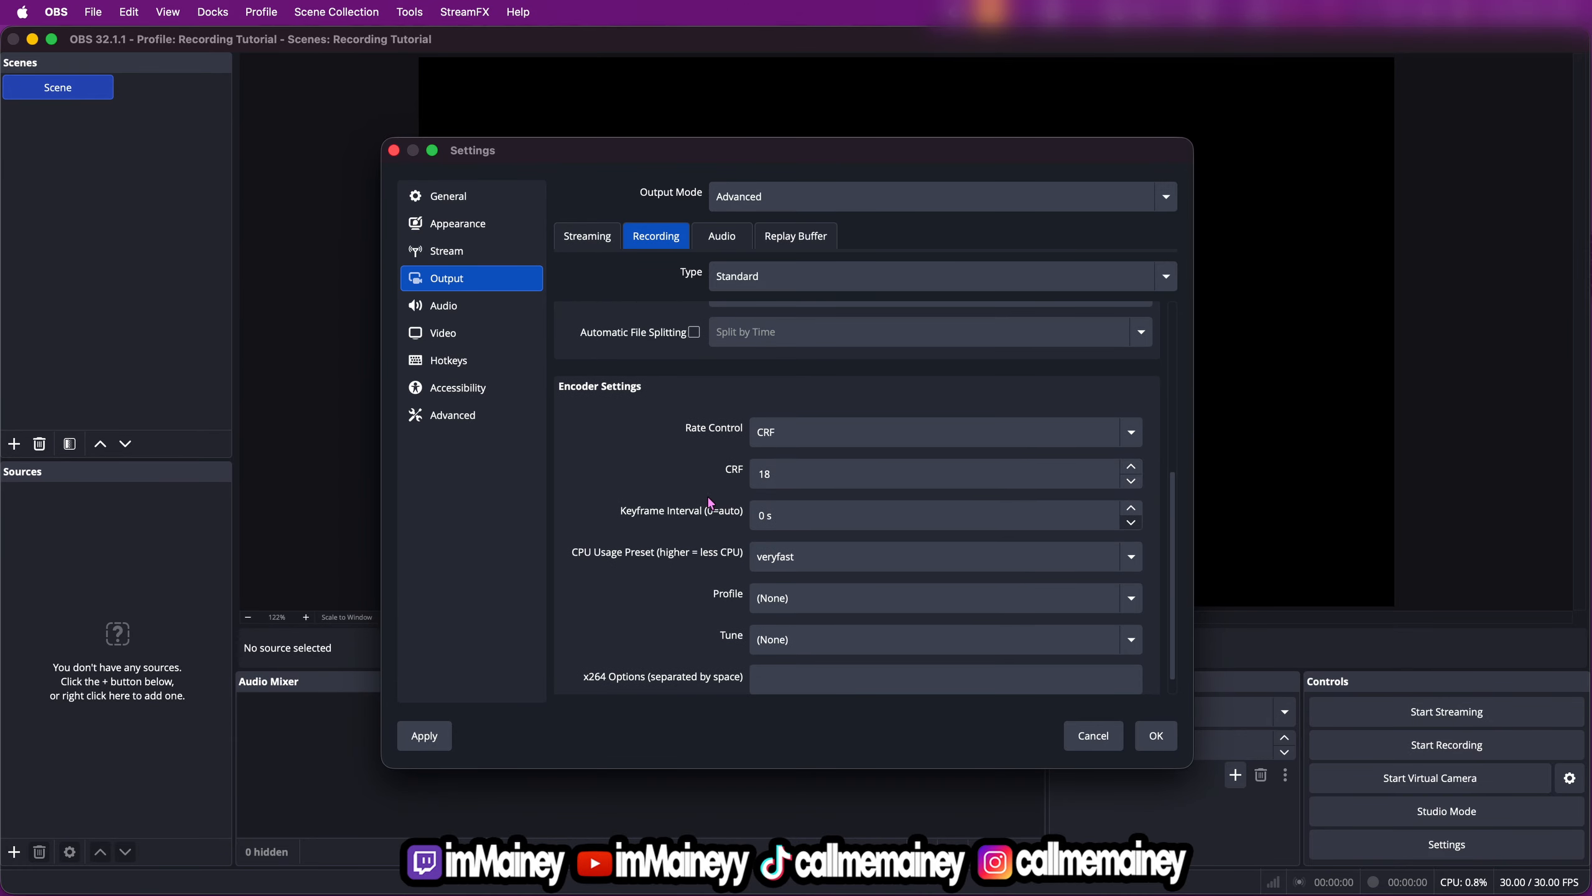
Set the recording encoder's keyframe interval to 2 s
click(765, 472)
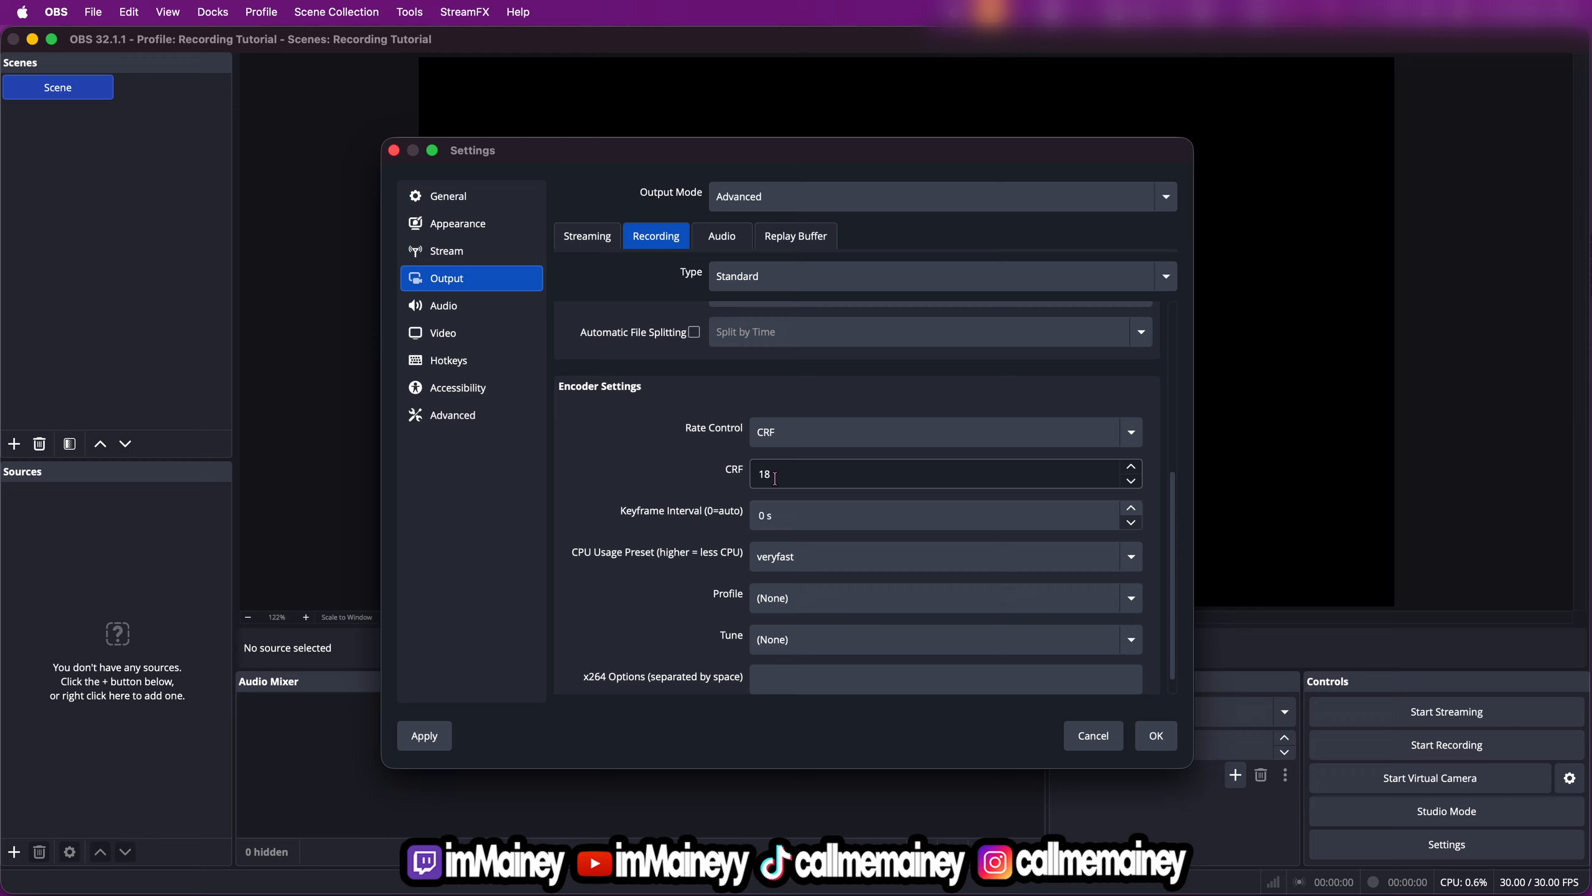
key(Tab)
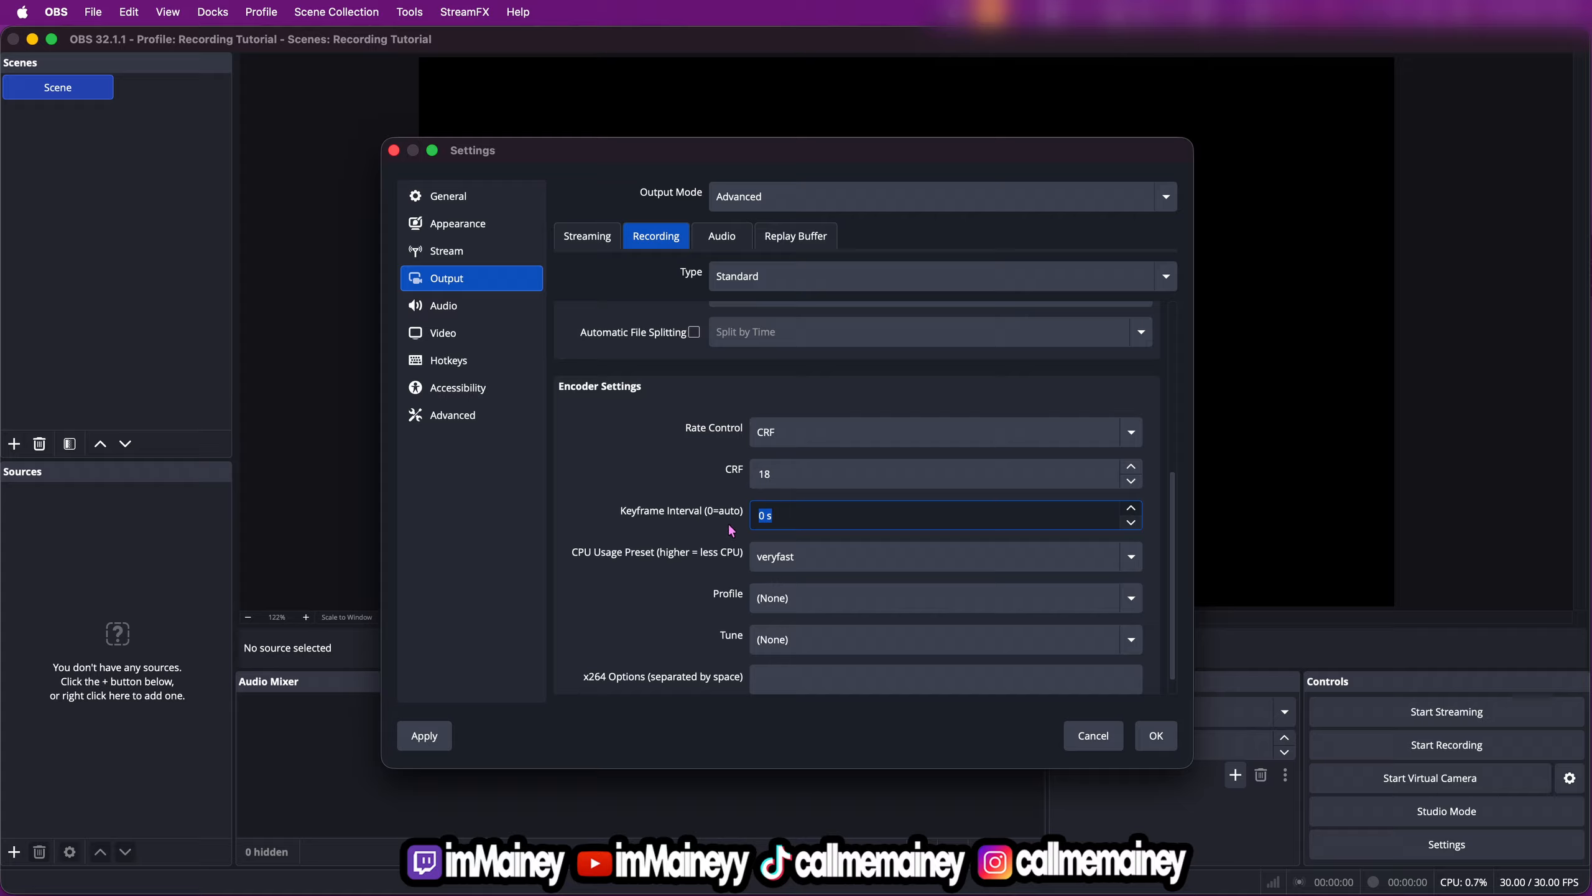
text(2)
scroll(715, 612, down, 1)
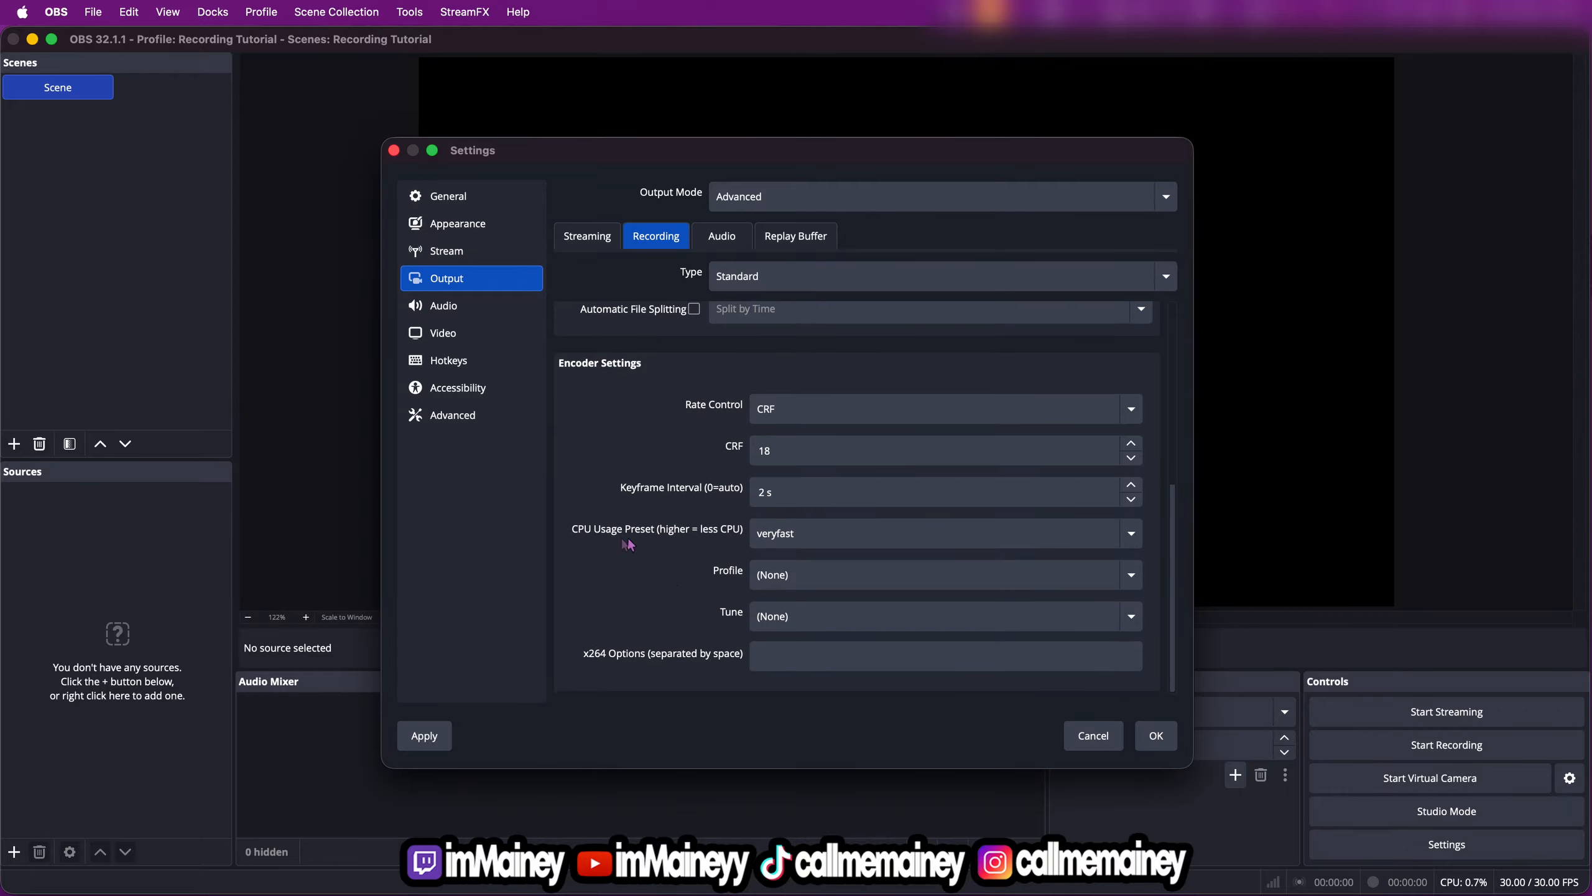
Keep the CPU usage preset at veryfast and set the encoder profile to main
click(814, 540)
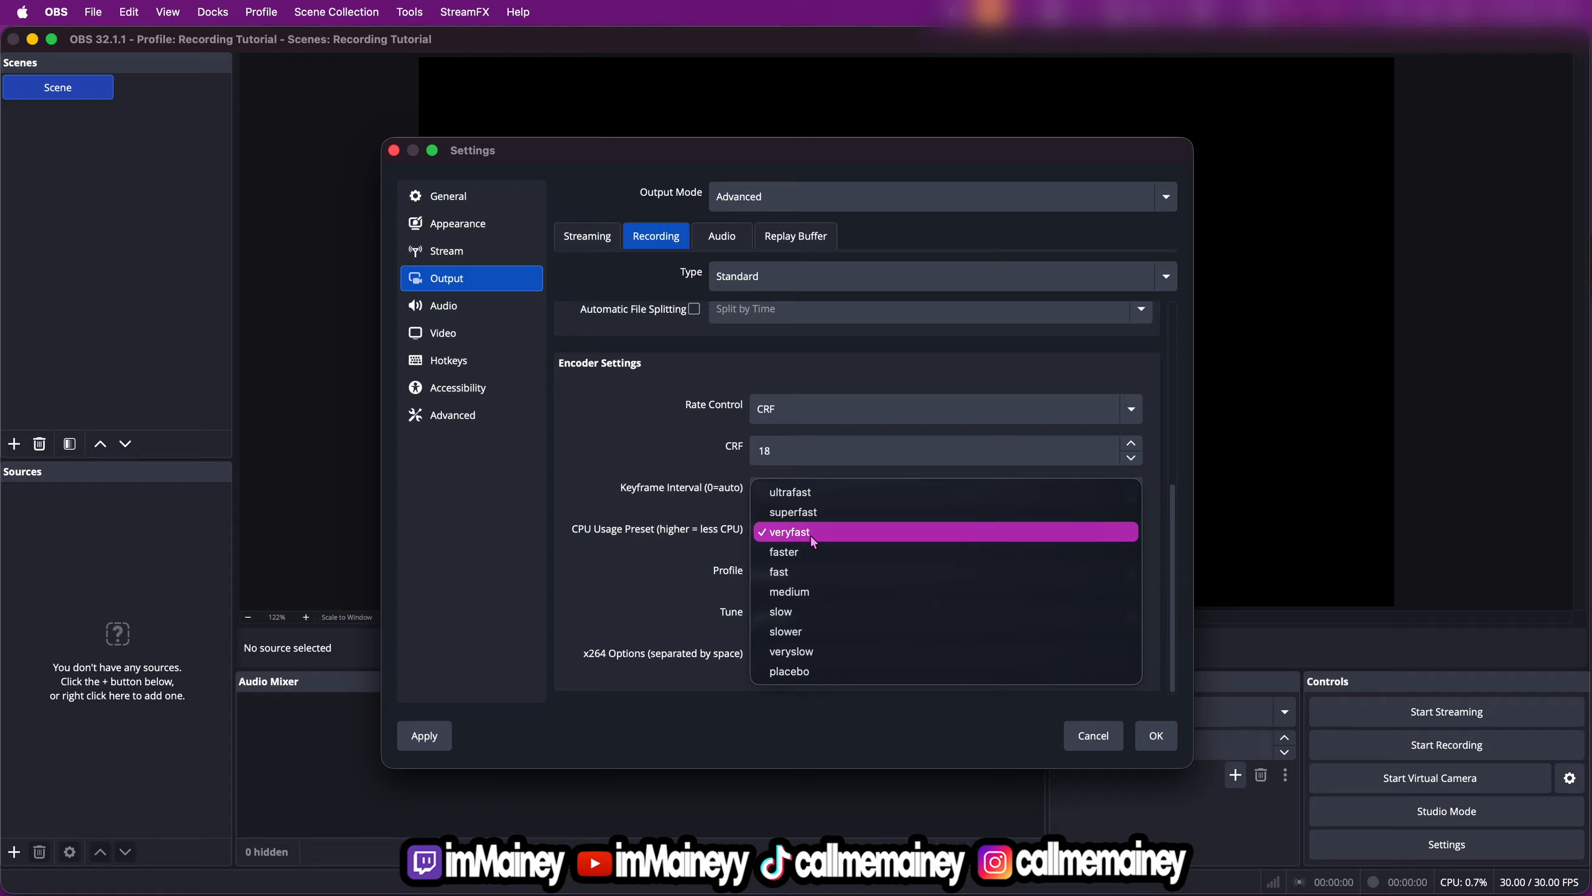
click(699, 541)
click(808, 580)
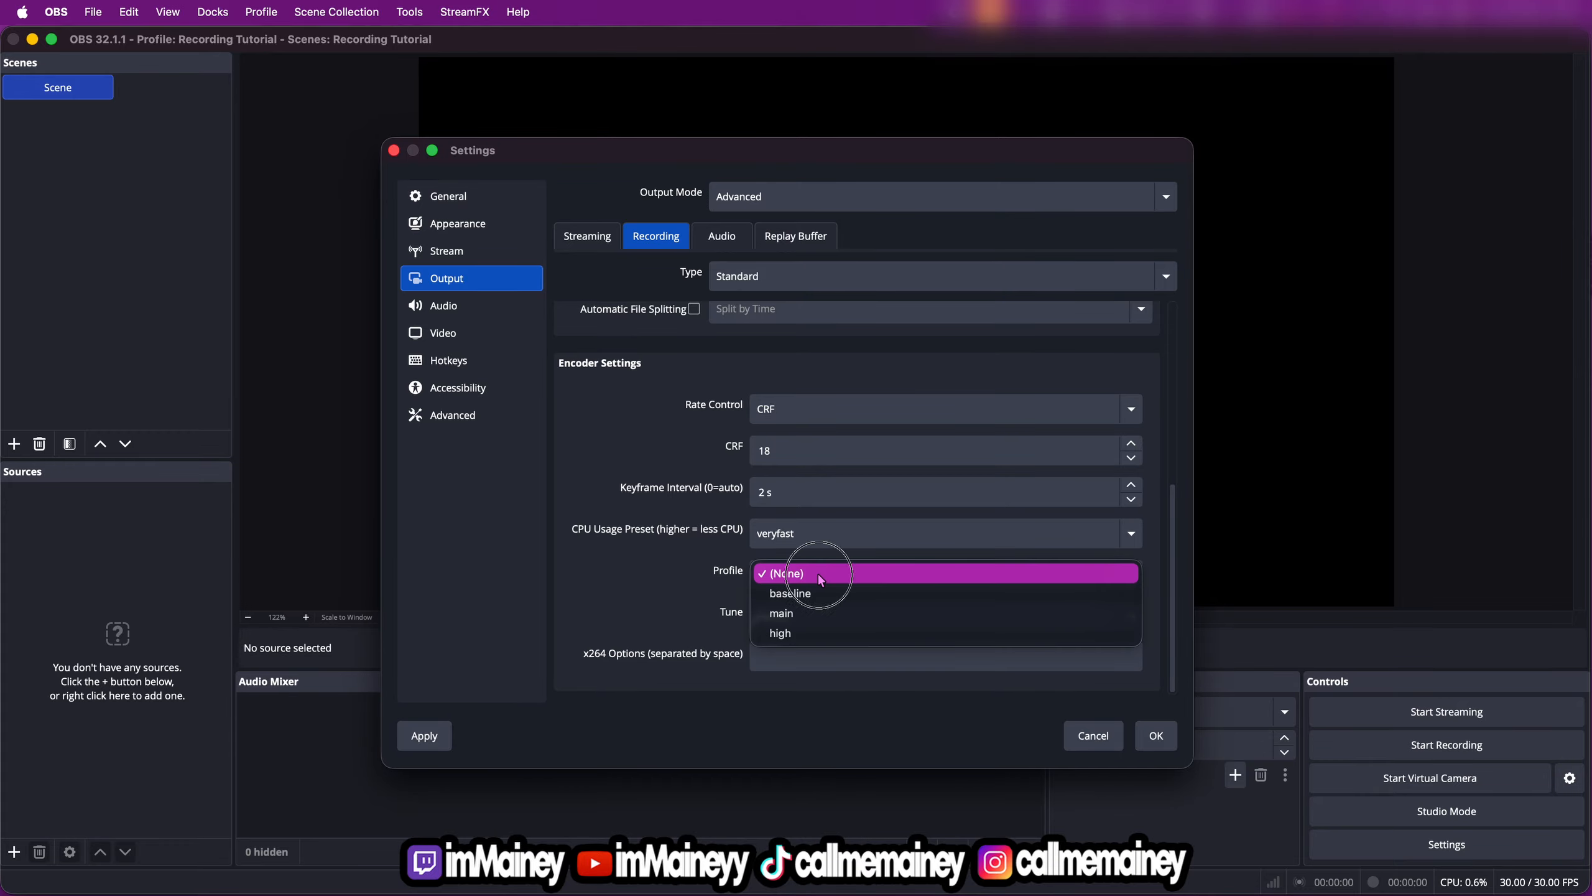
click(795, 615)
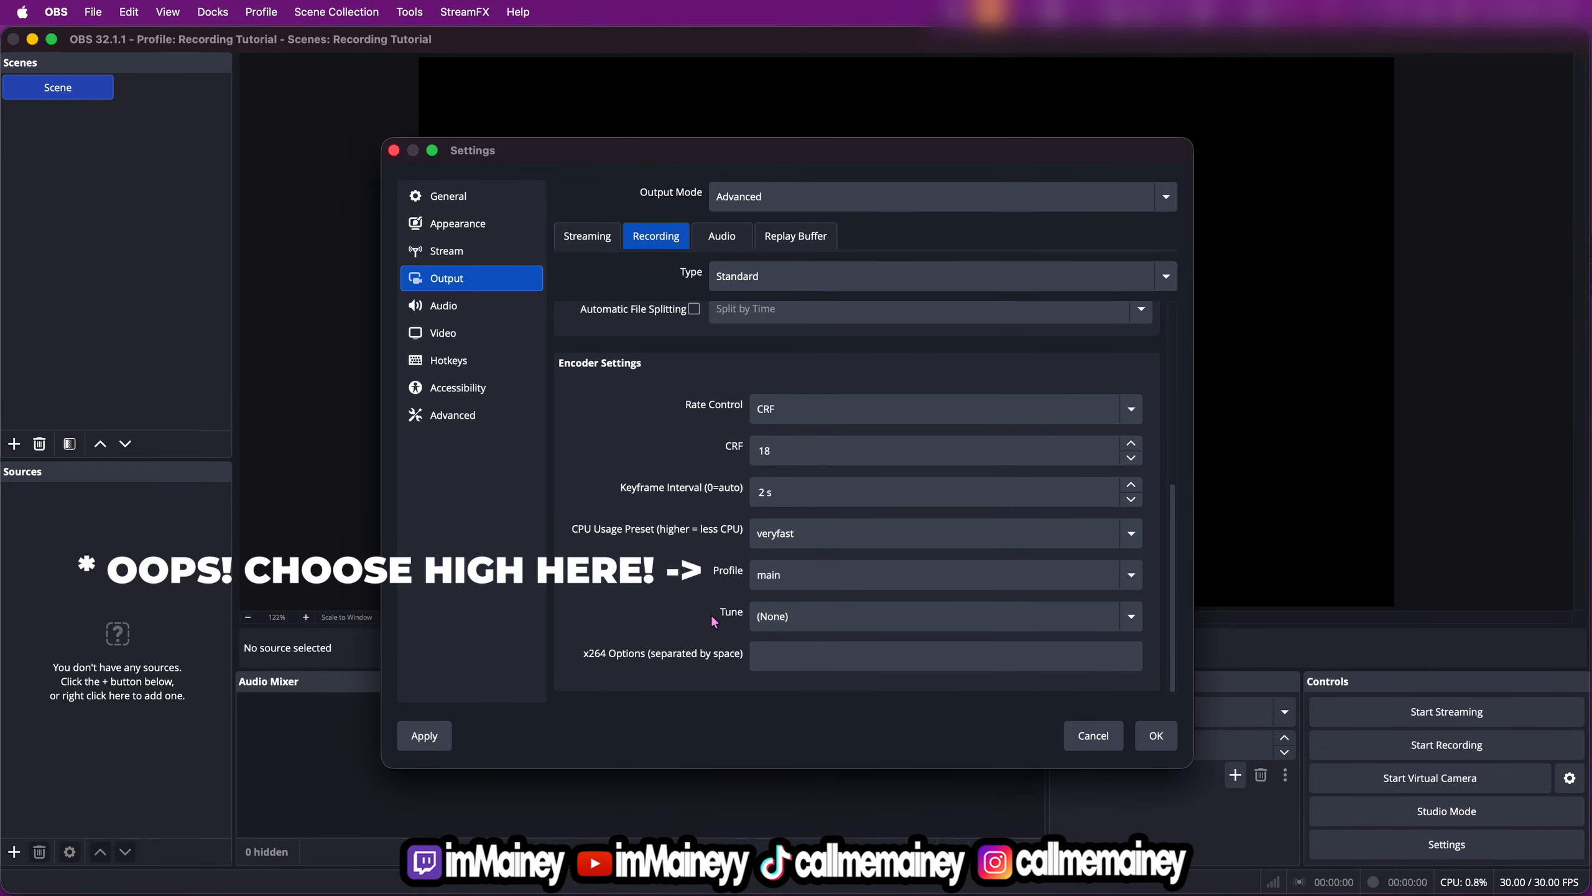
Enter bframes=2 as the custom x264 option for the recording encoder
click(762, 655)
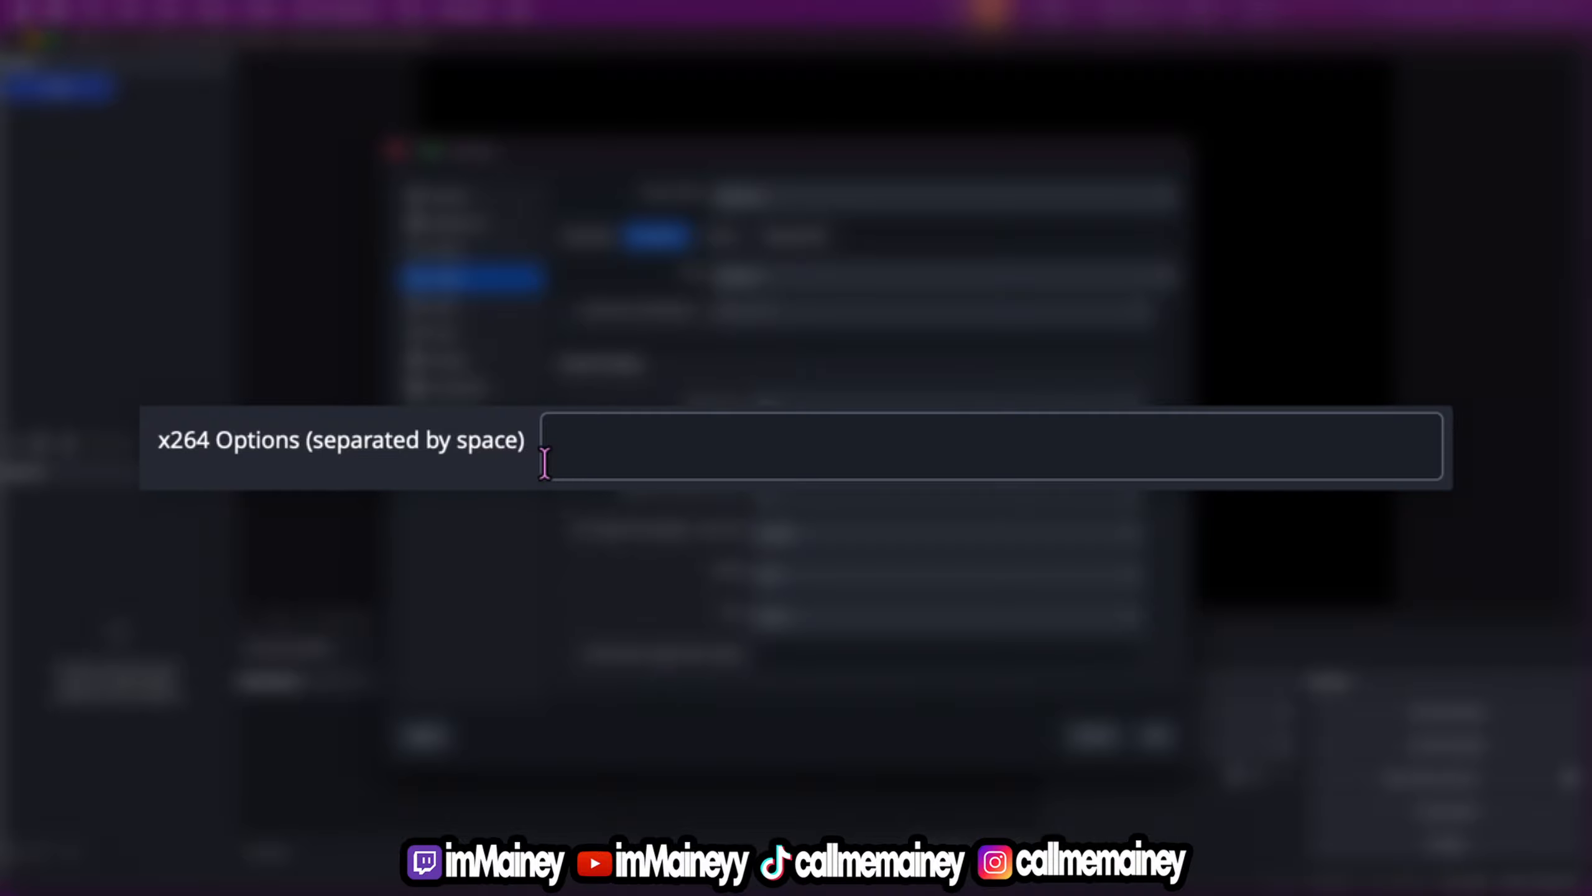
click(599, 446)
text(b)
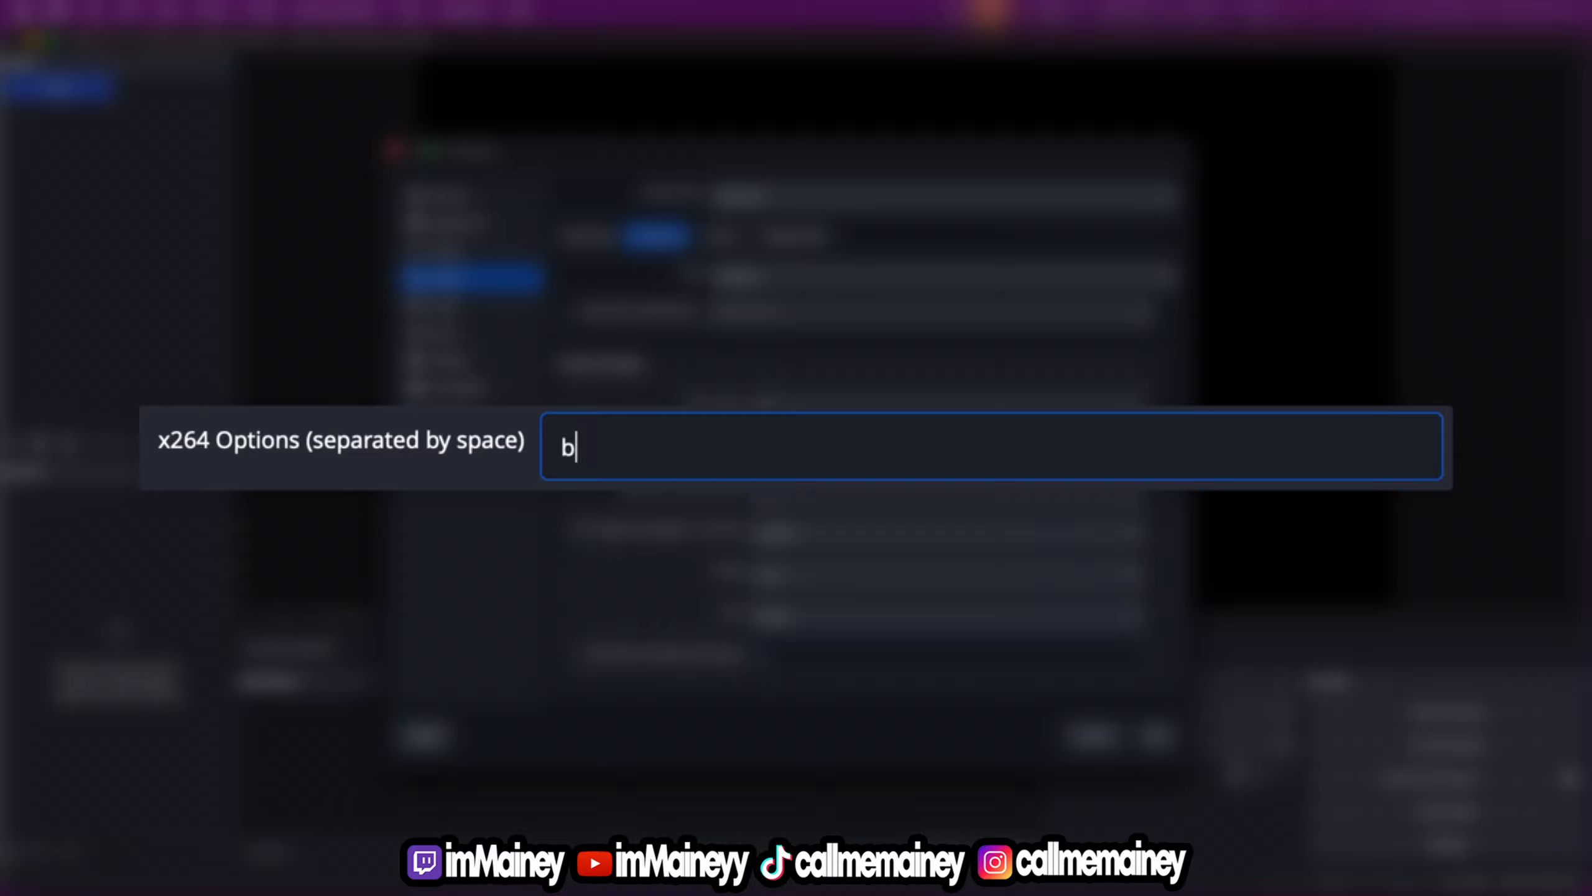
text(frames=2)
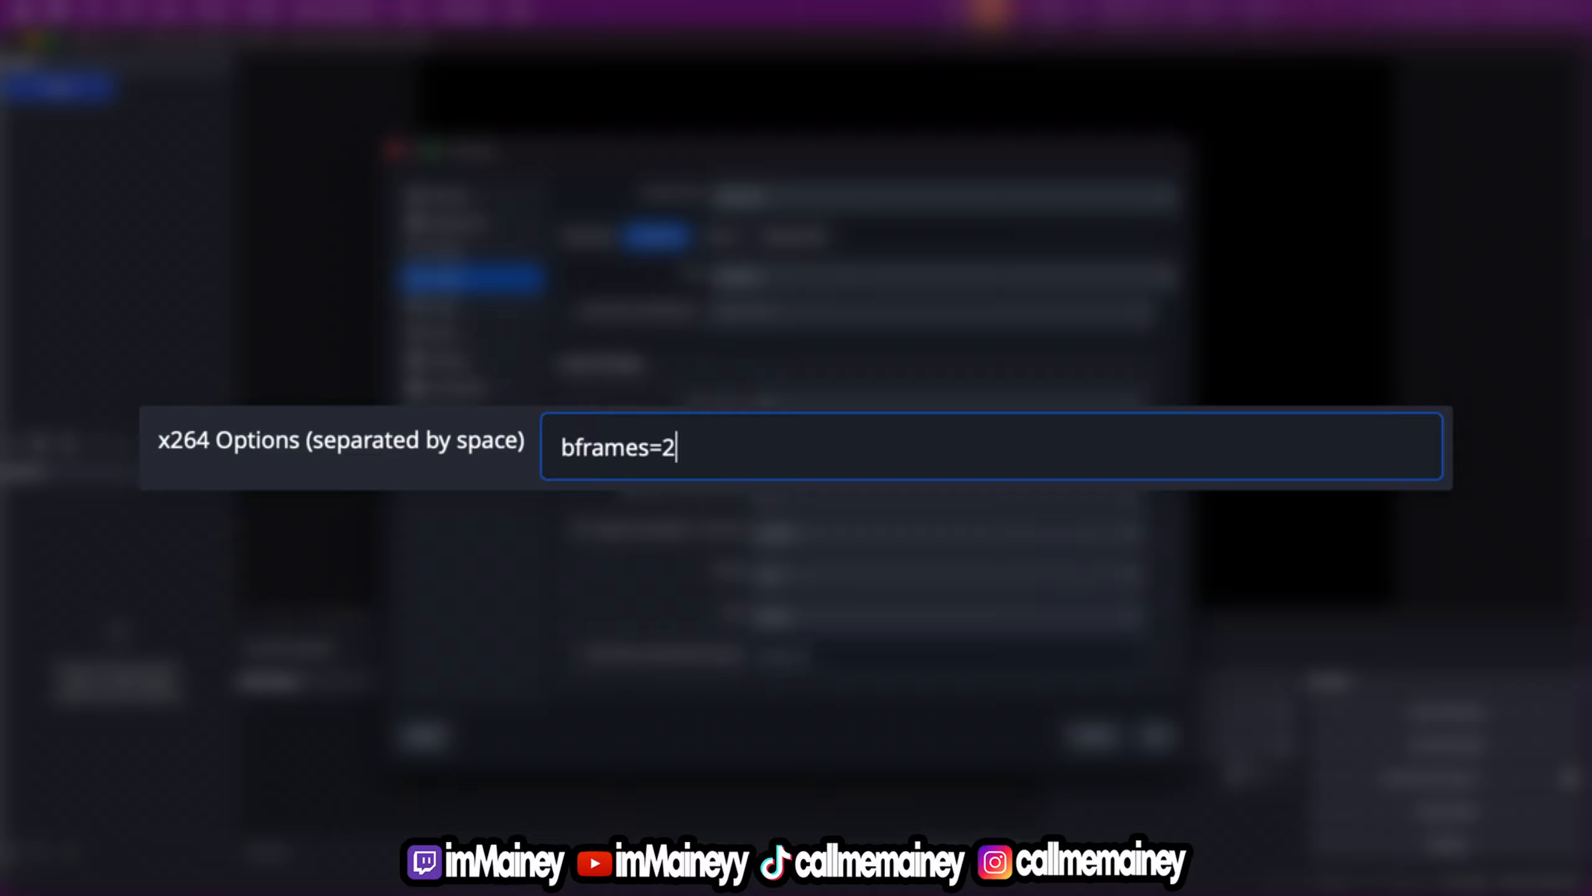
click(369, 482)
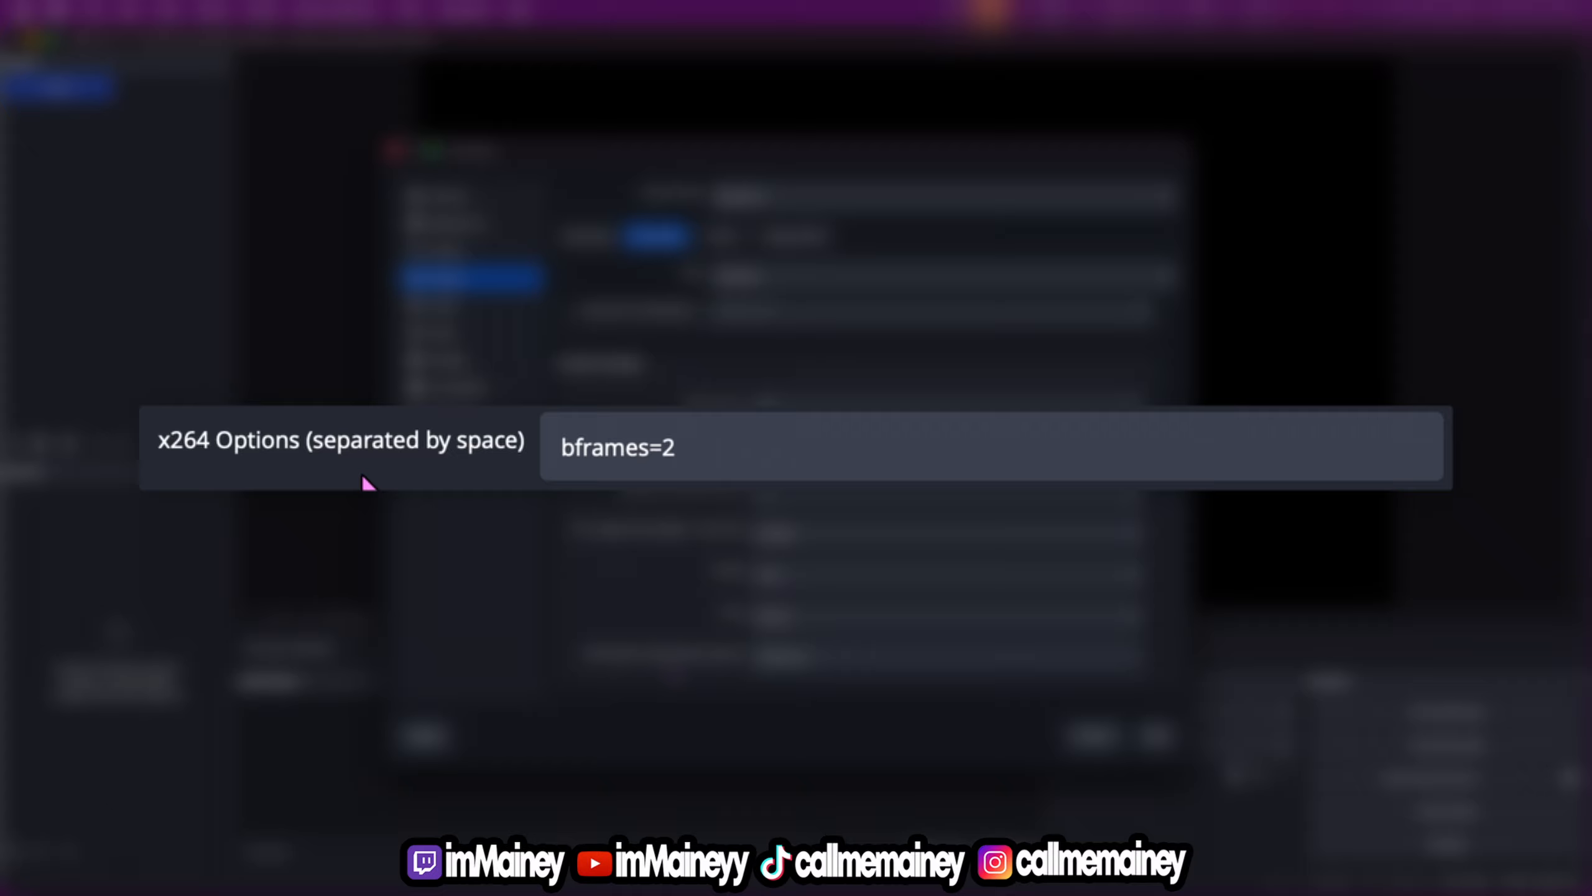
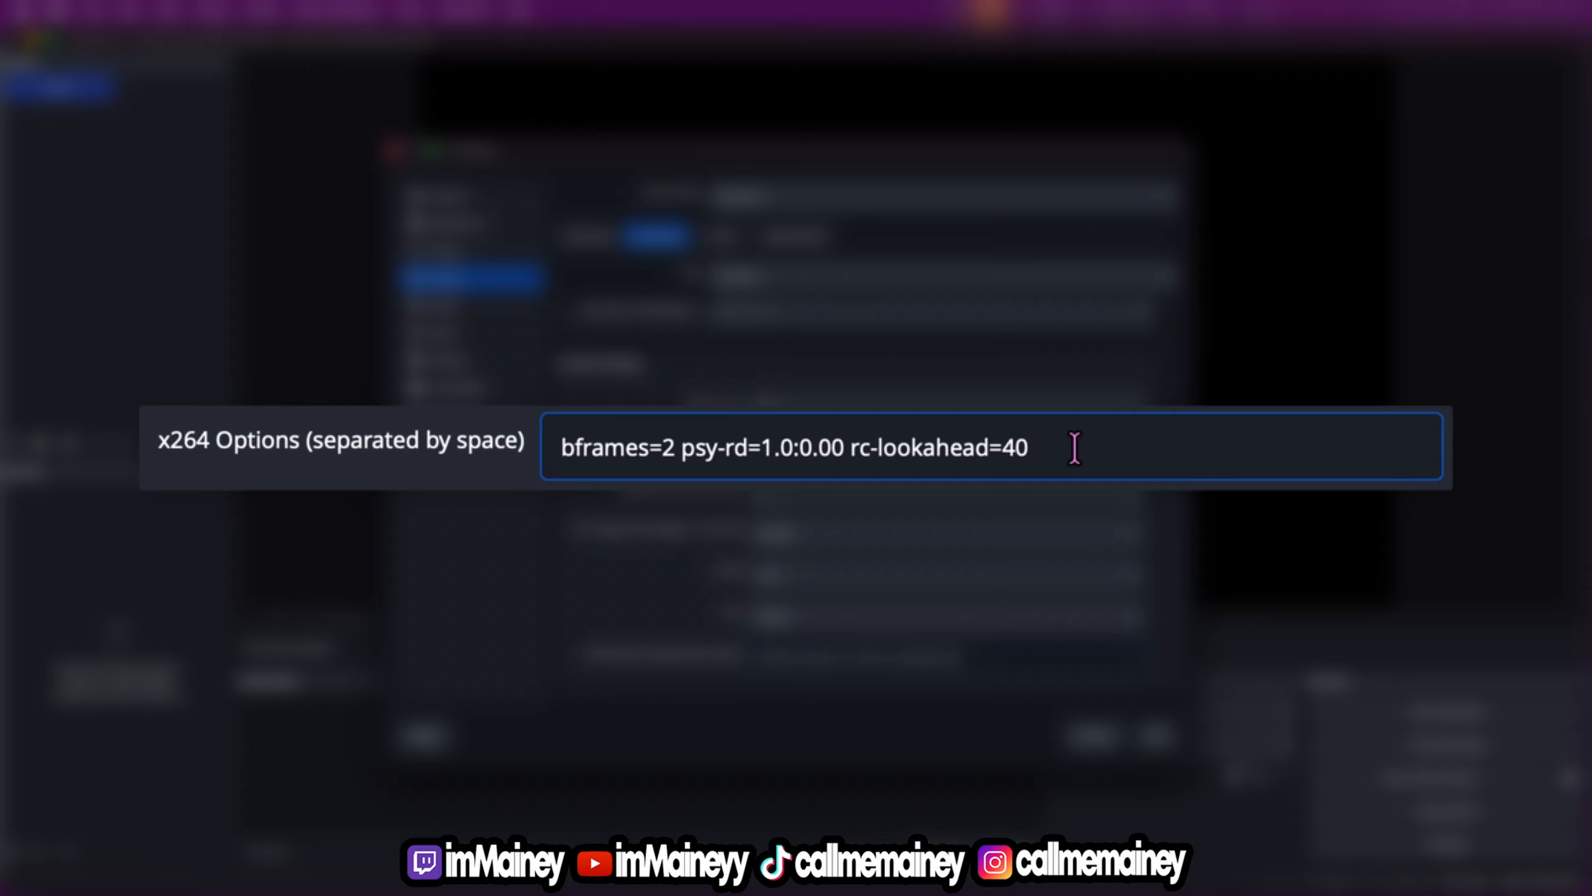
Append weightp=2 to the recording encoder's custom x264 options, after rc-lookahead=40
text(weightp)
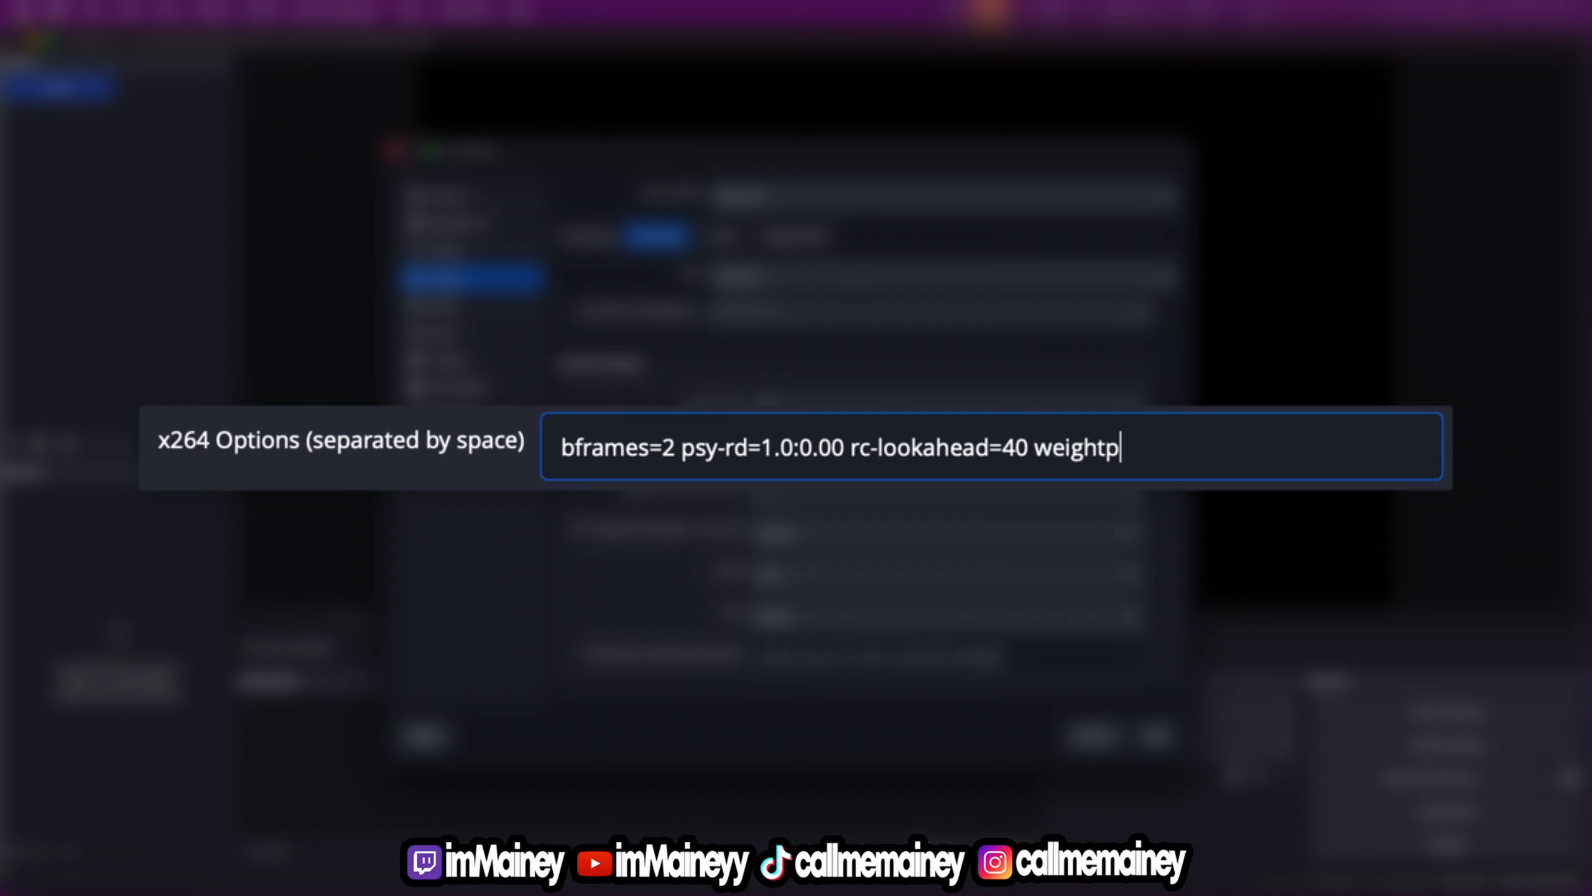
text(=2)
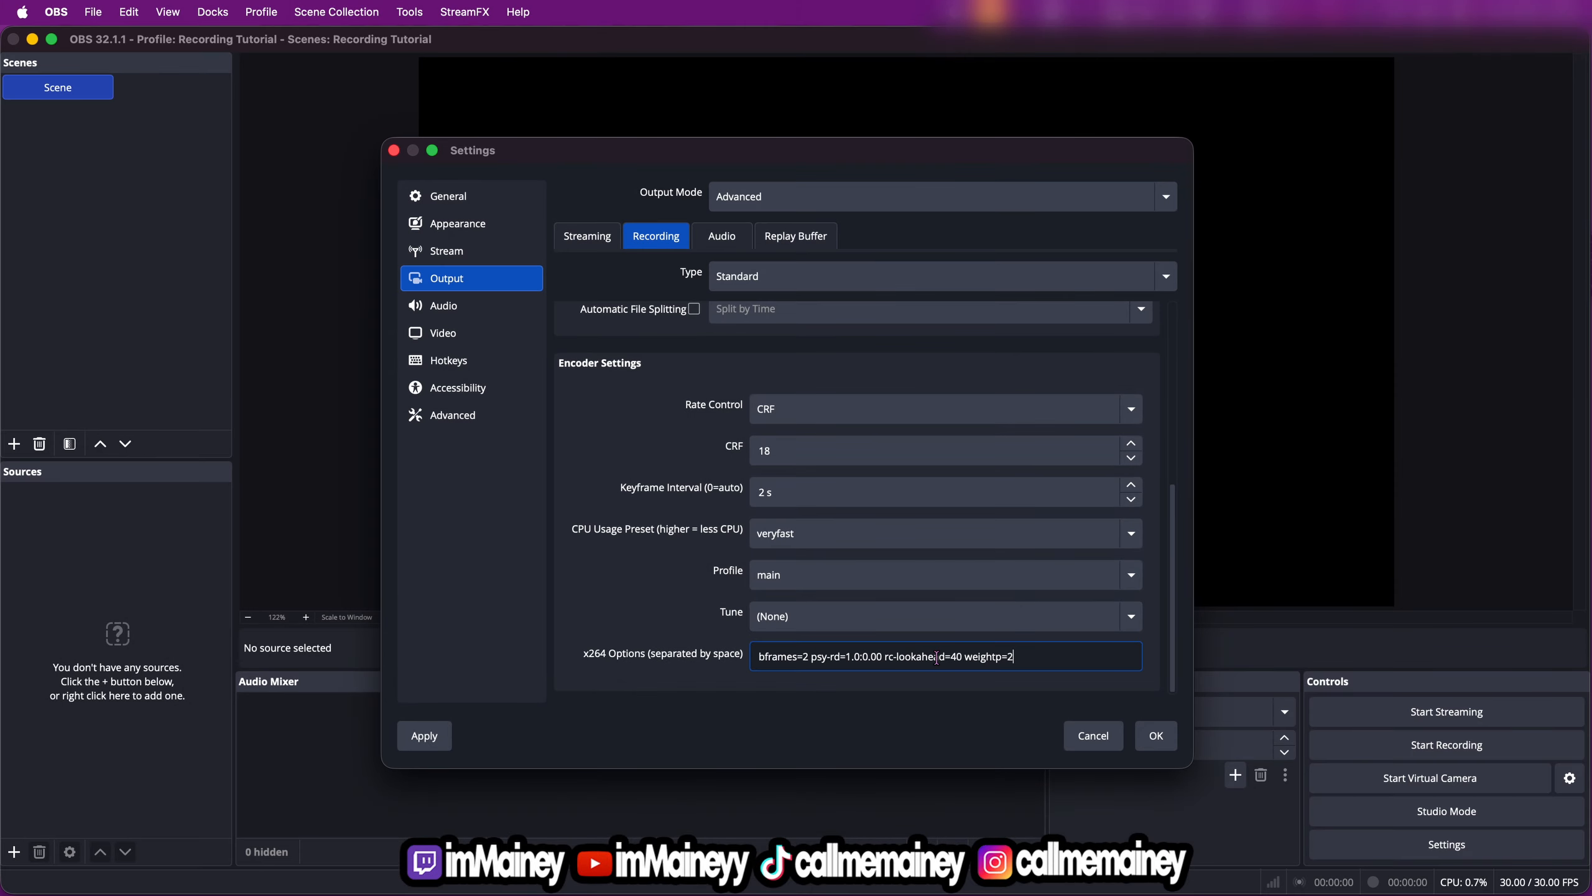
Set the output audio bitrate of Track 1 to 320
scroll(643, 666, up, 5)
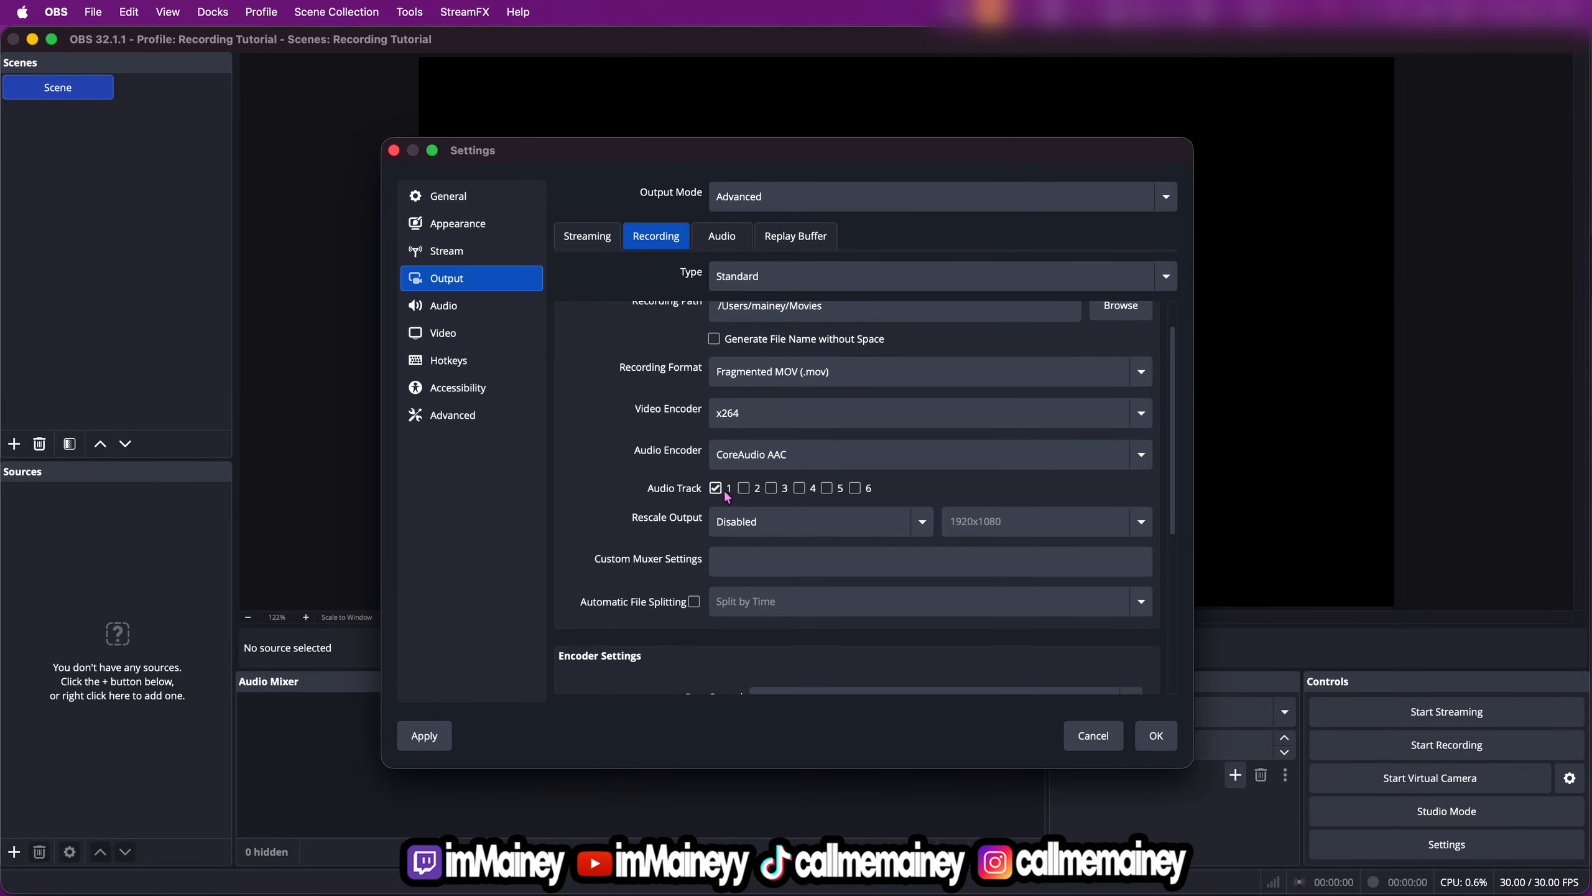
click(724, 238)
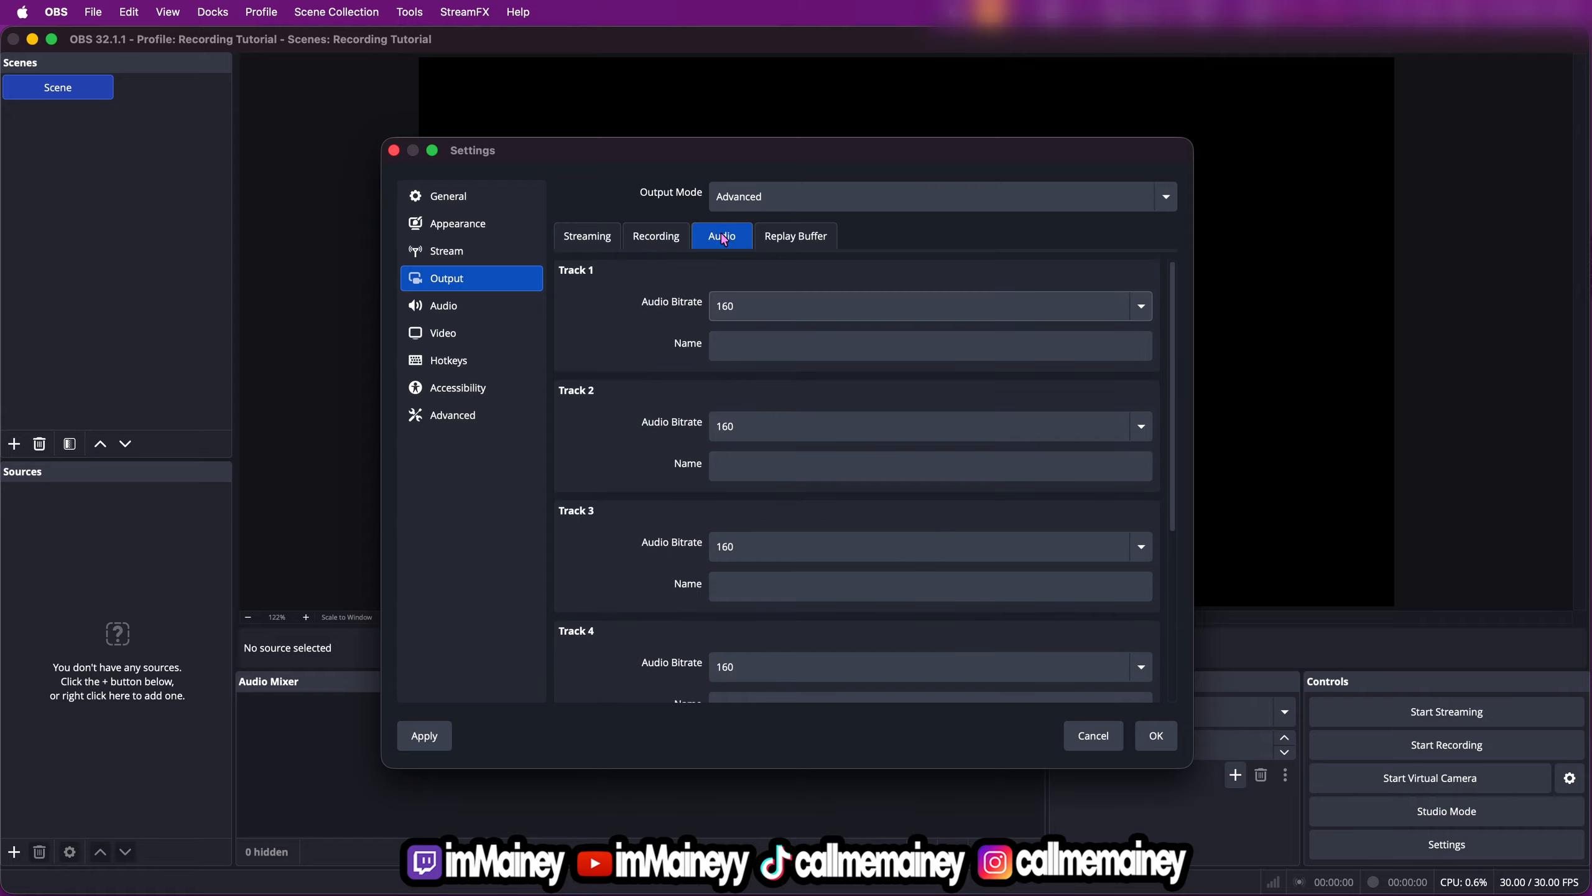
click(746, 305)
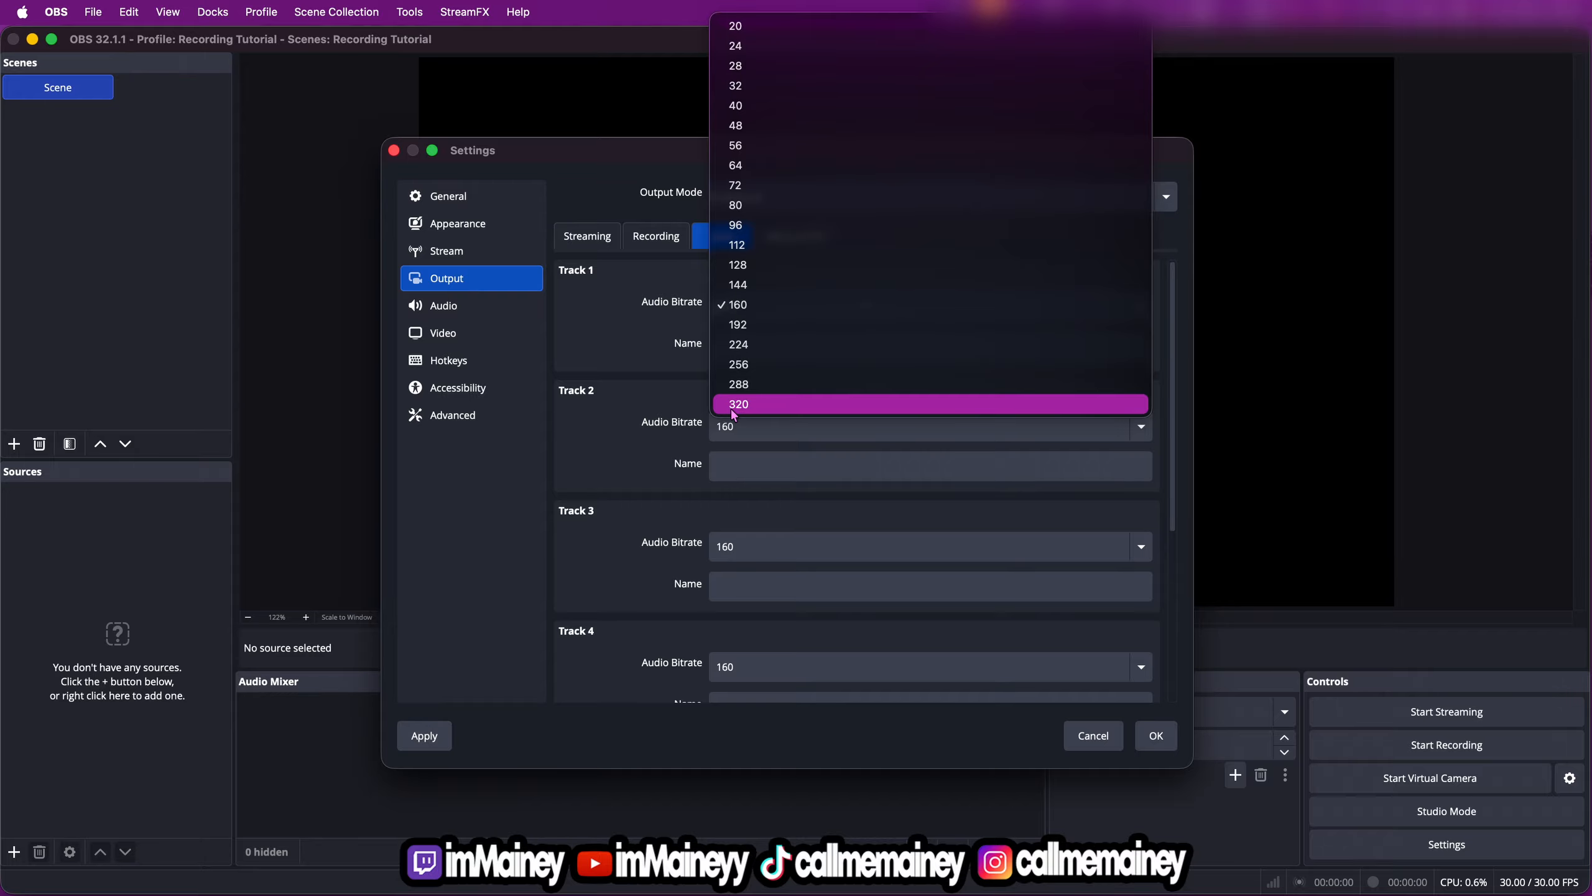
click(751, 408)
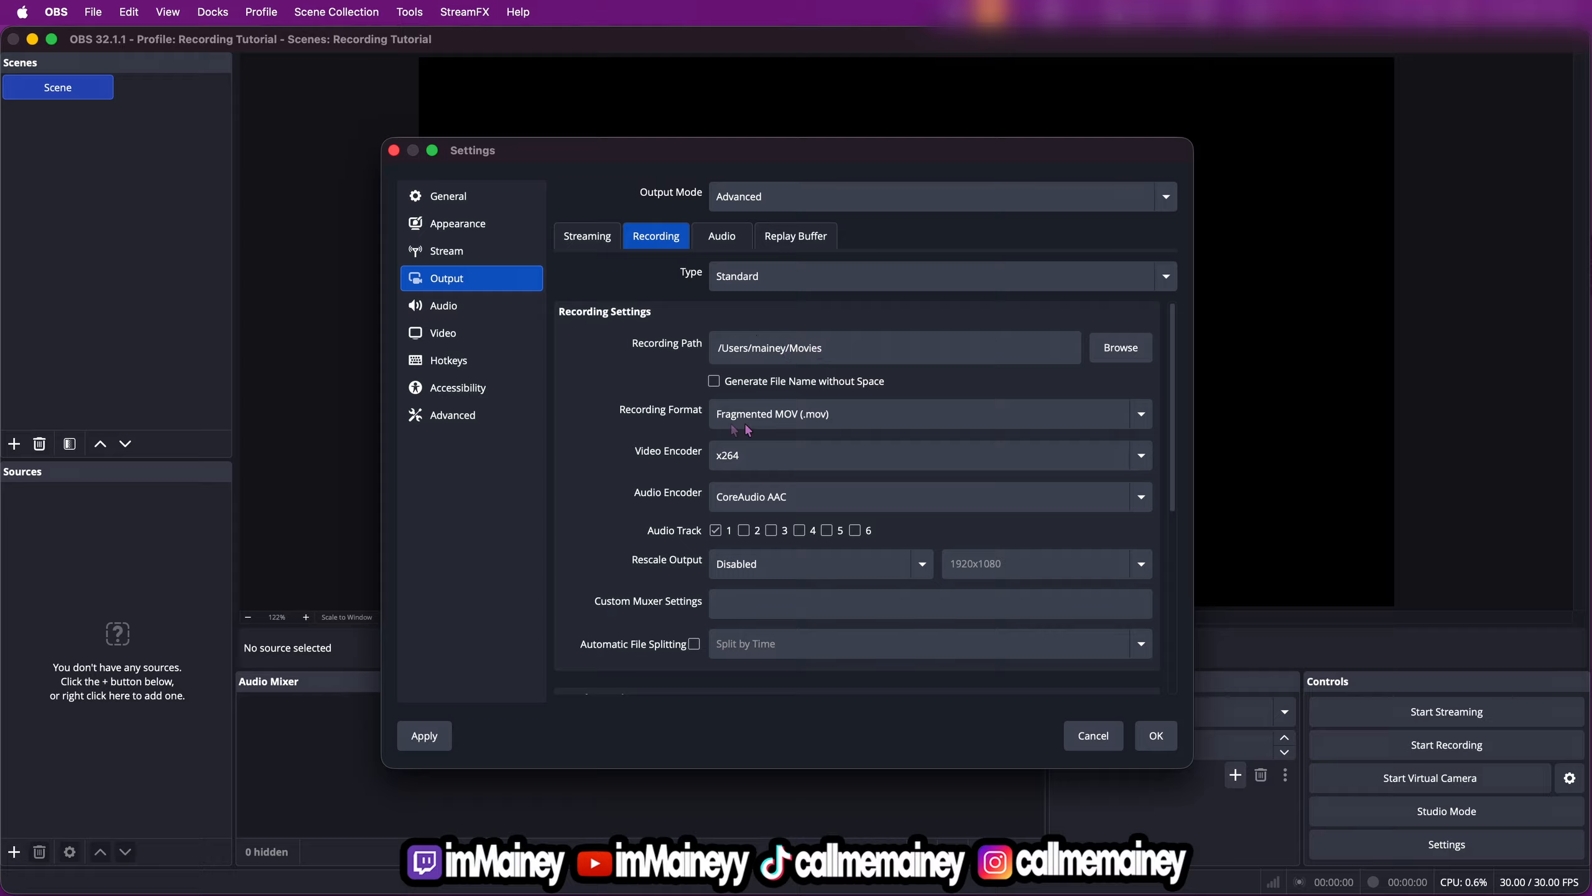
Review the recording output, audio track and encoder settings through to the x264 options, and apply the changes
scroll(646, 452, down, 1)
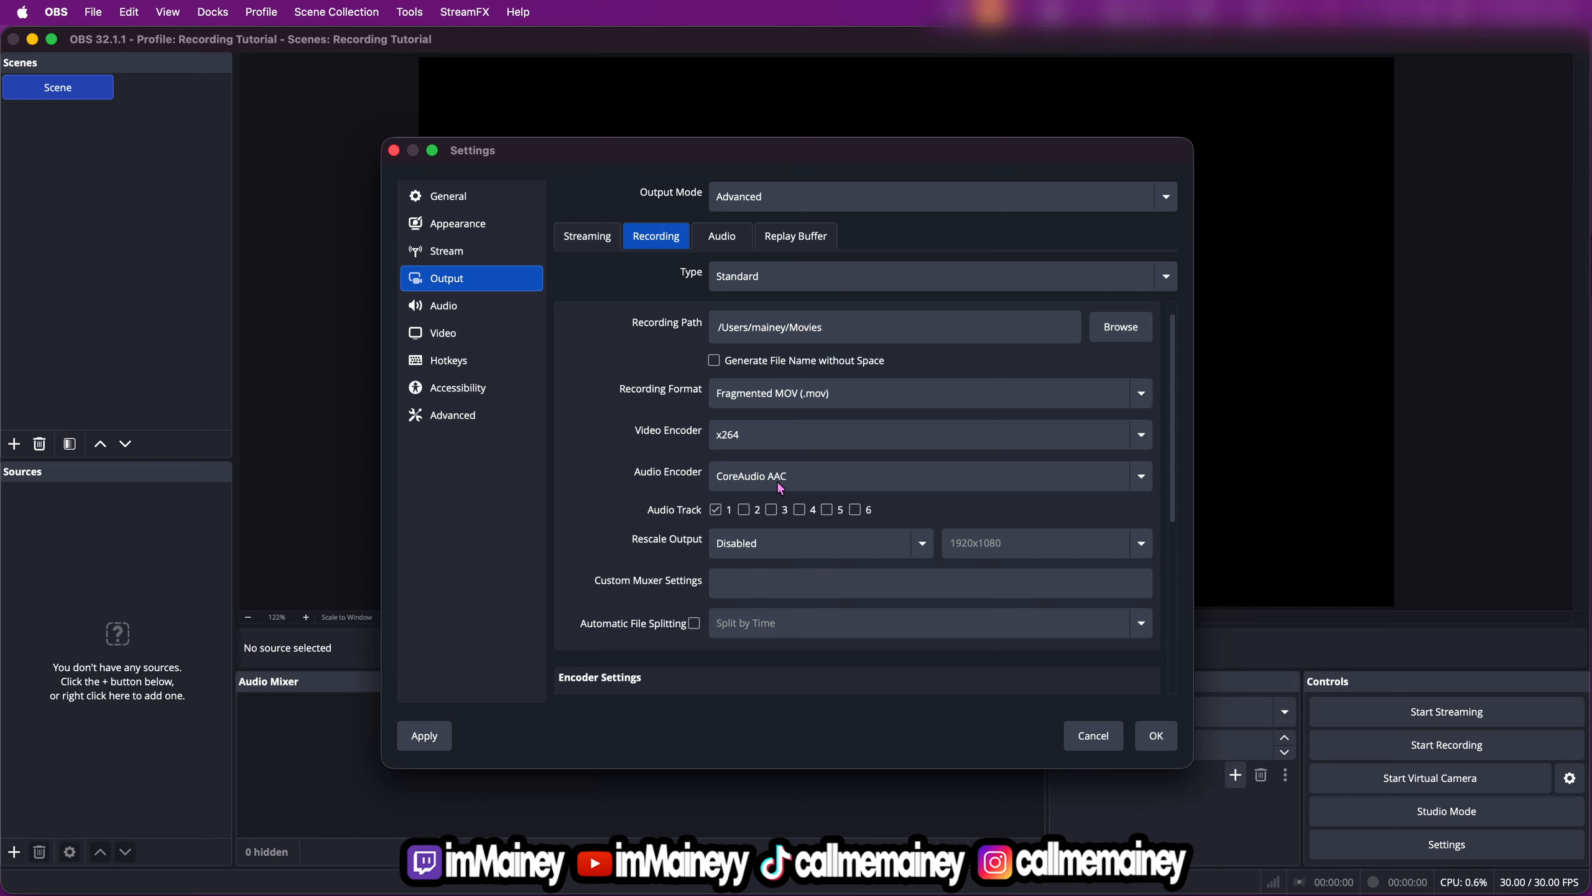
scroll(730, 471, down, 2)
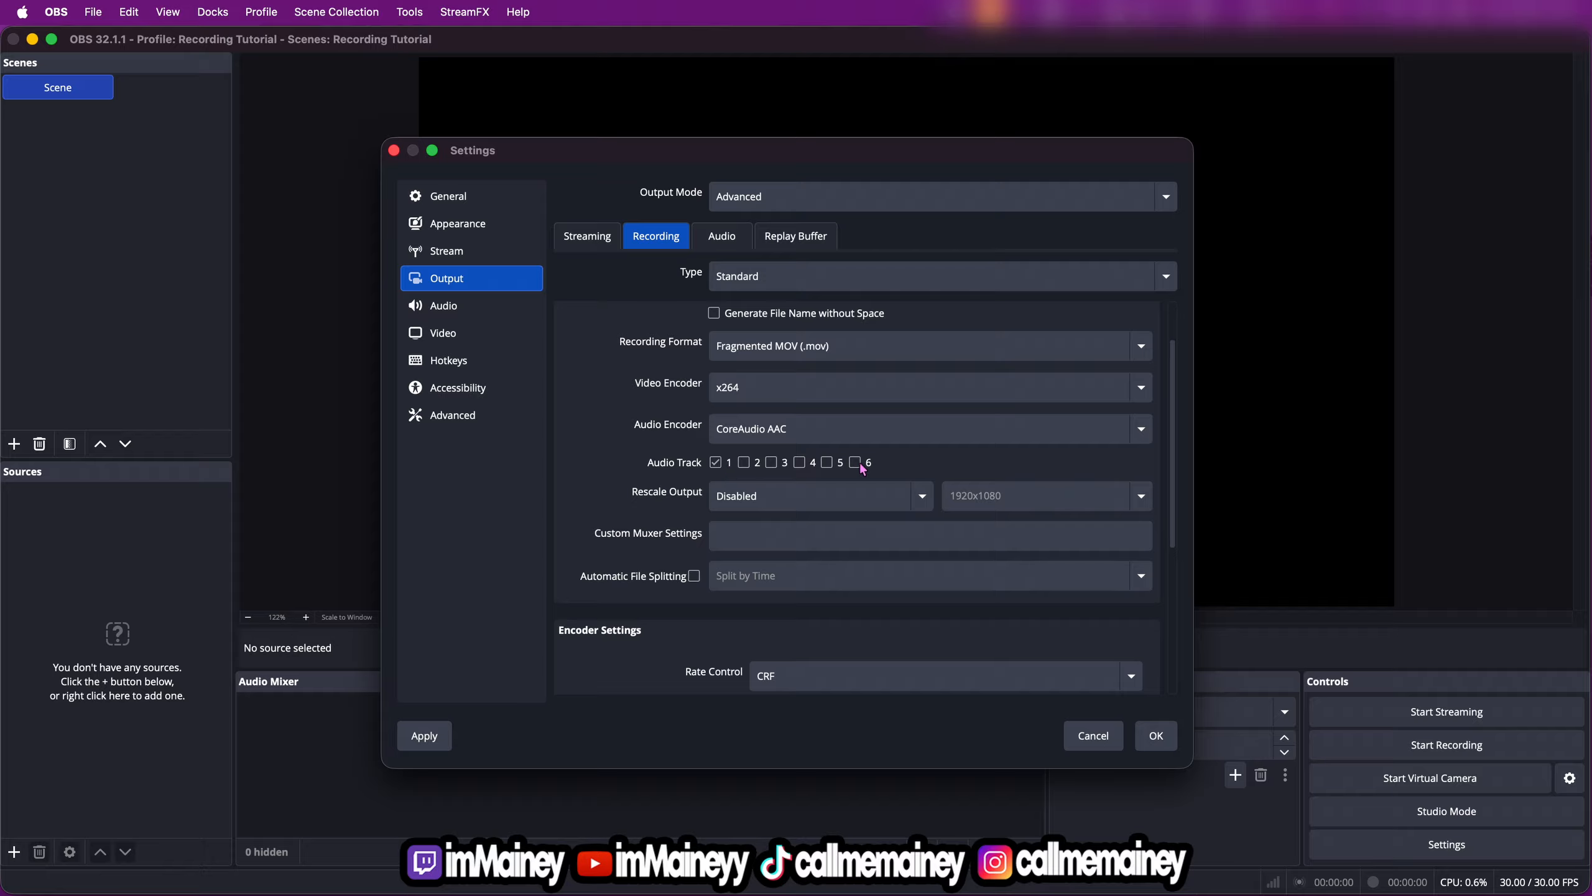
click(721, 241)
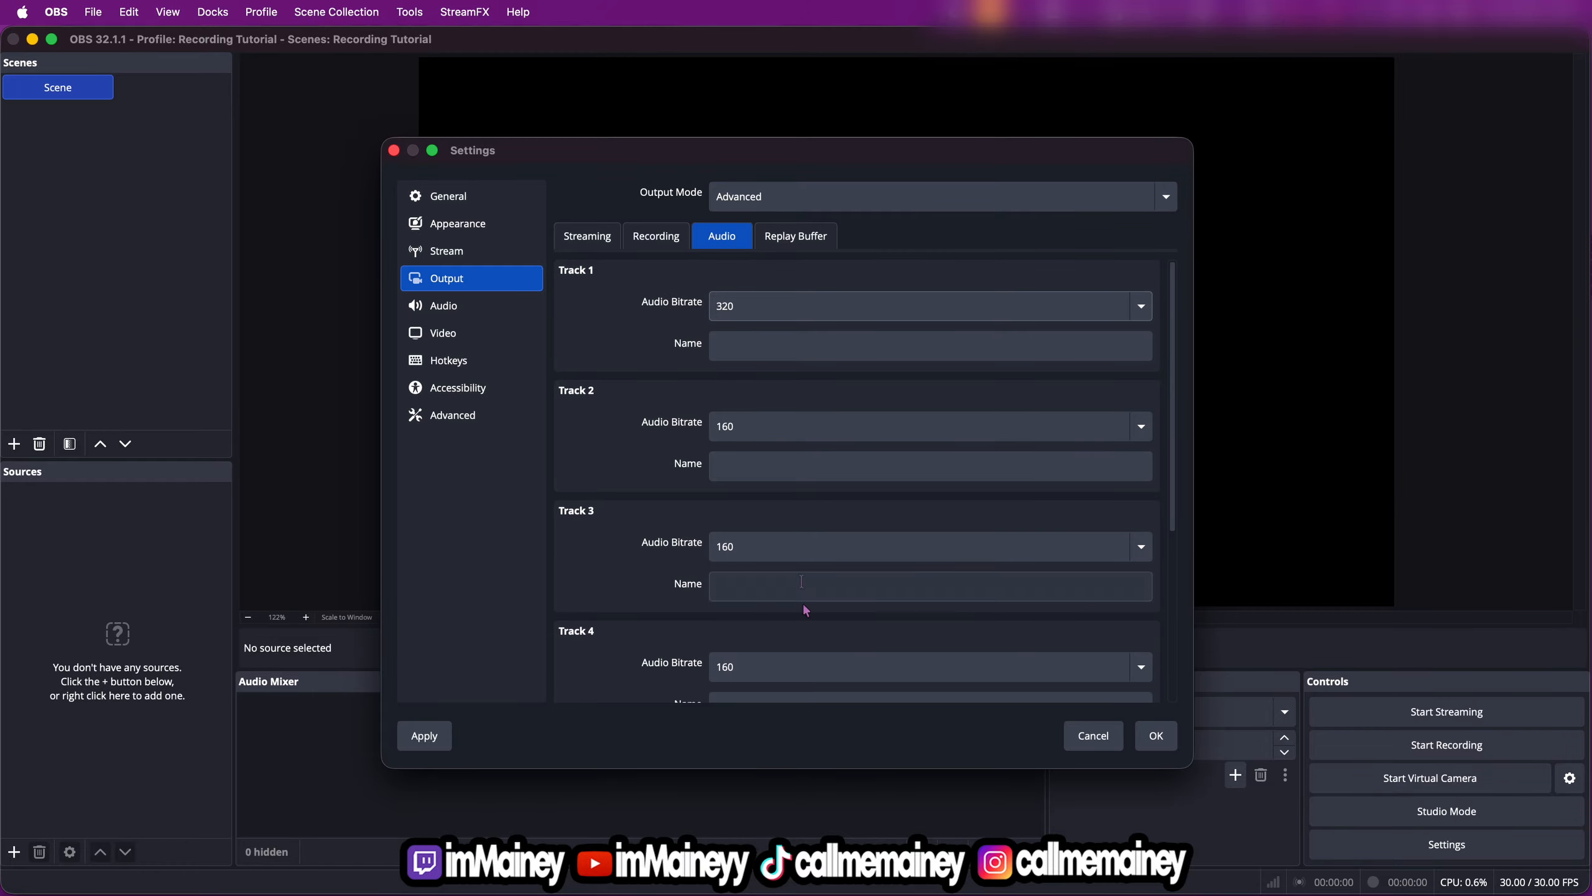
click(657, 237)
scroll(637, 538, down, 2)
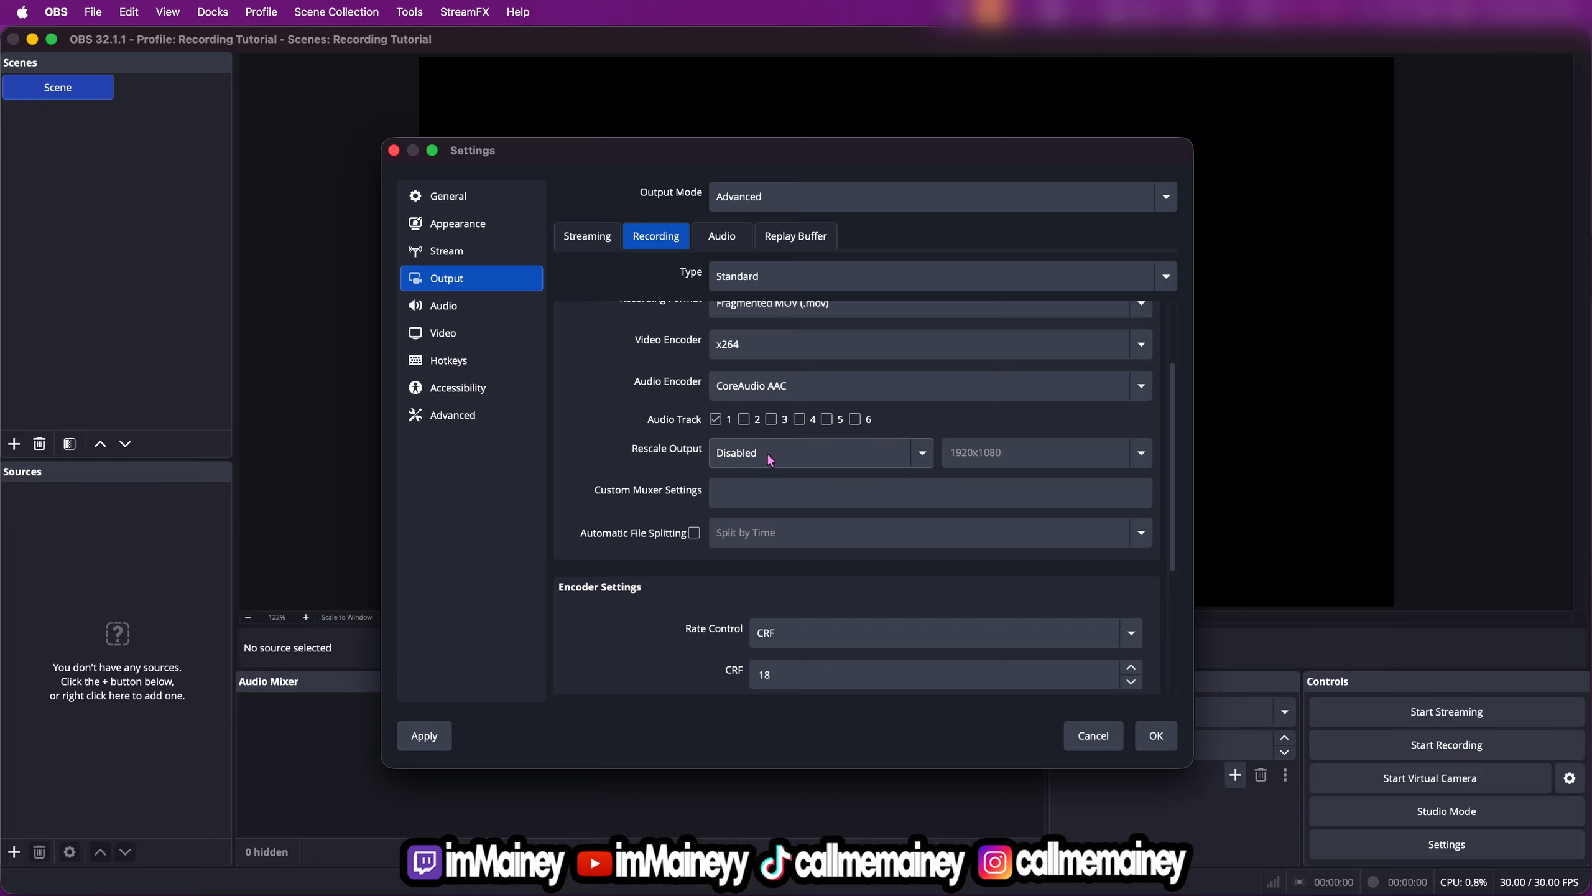
click(727, 481)
scroll(708, 552, down, 4)
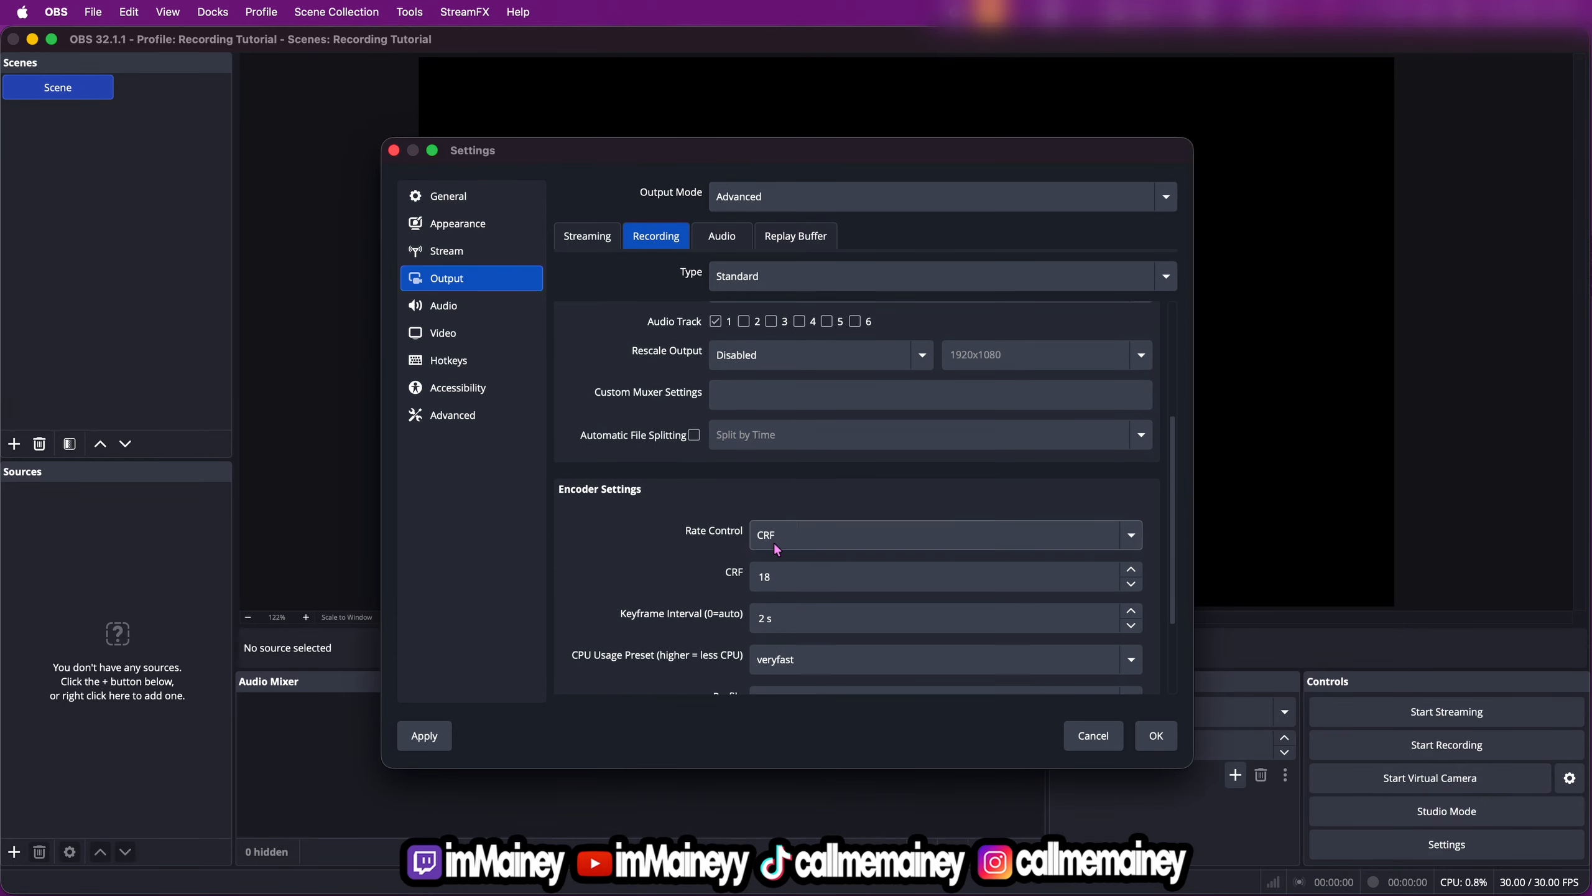
click(779, 577)
scroll(781, 581, down, 1)
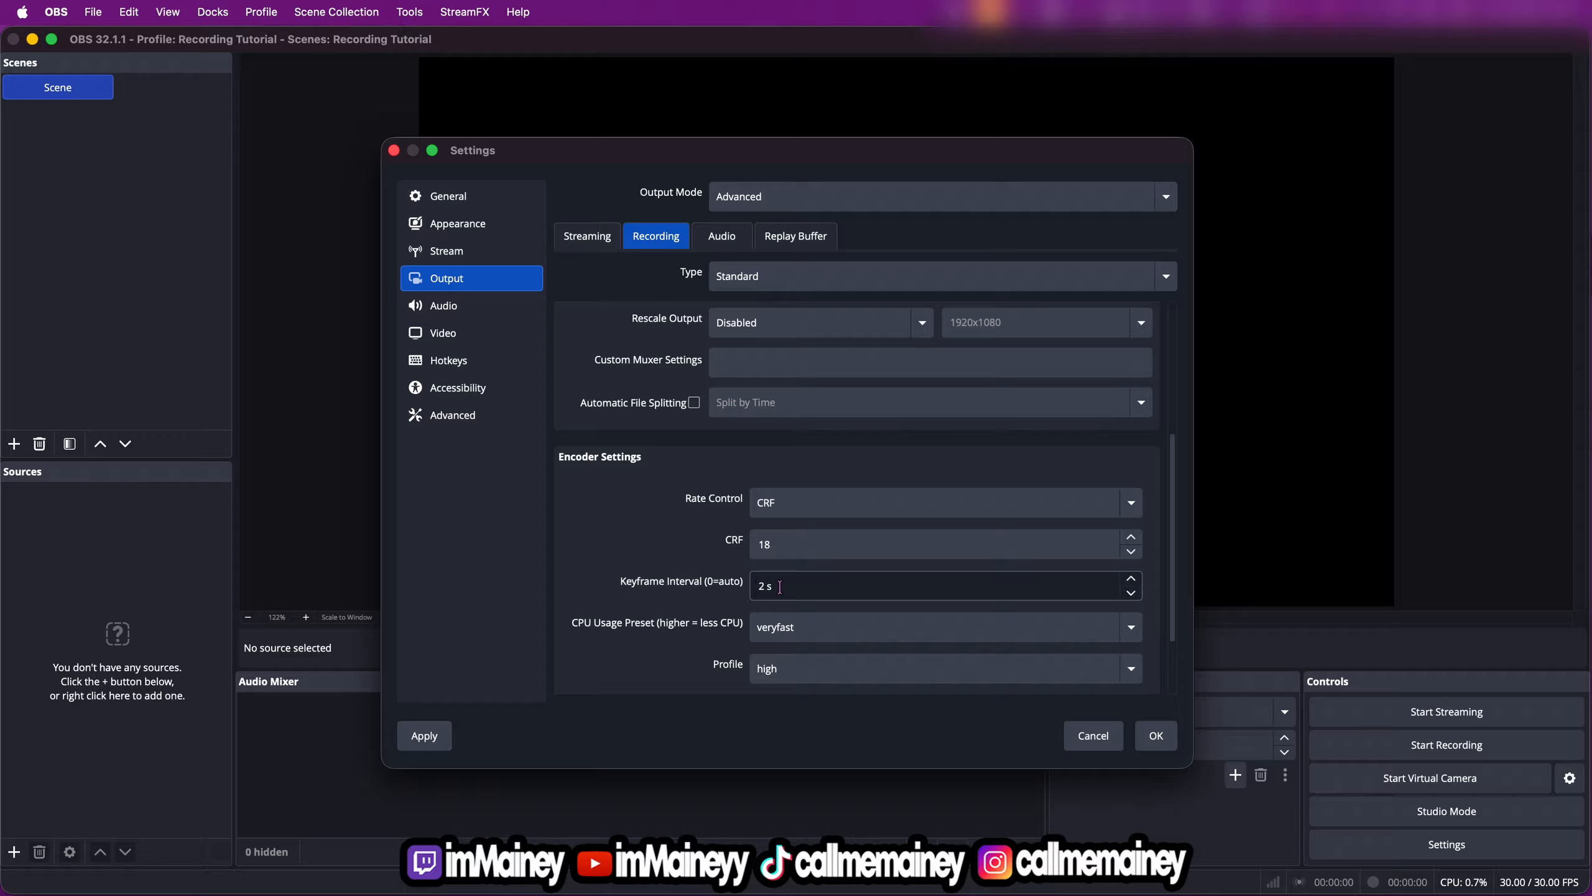
scroll(745, 595, down, 2)
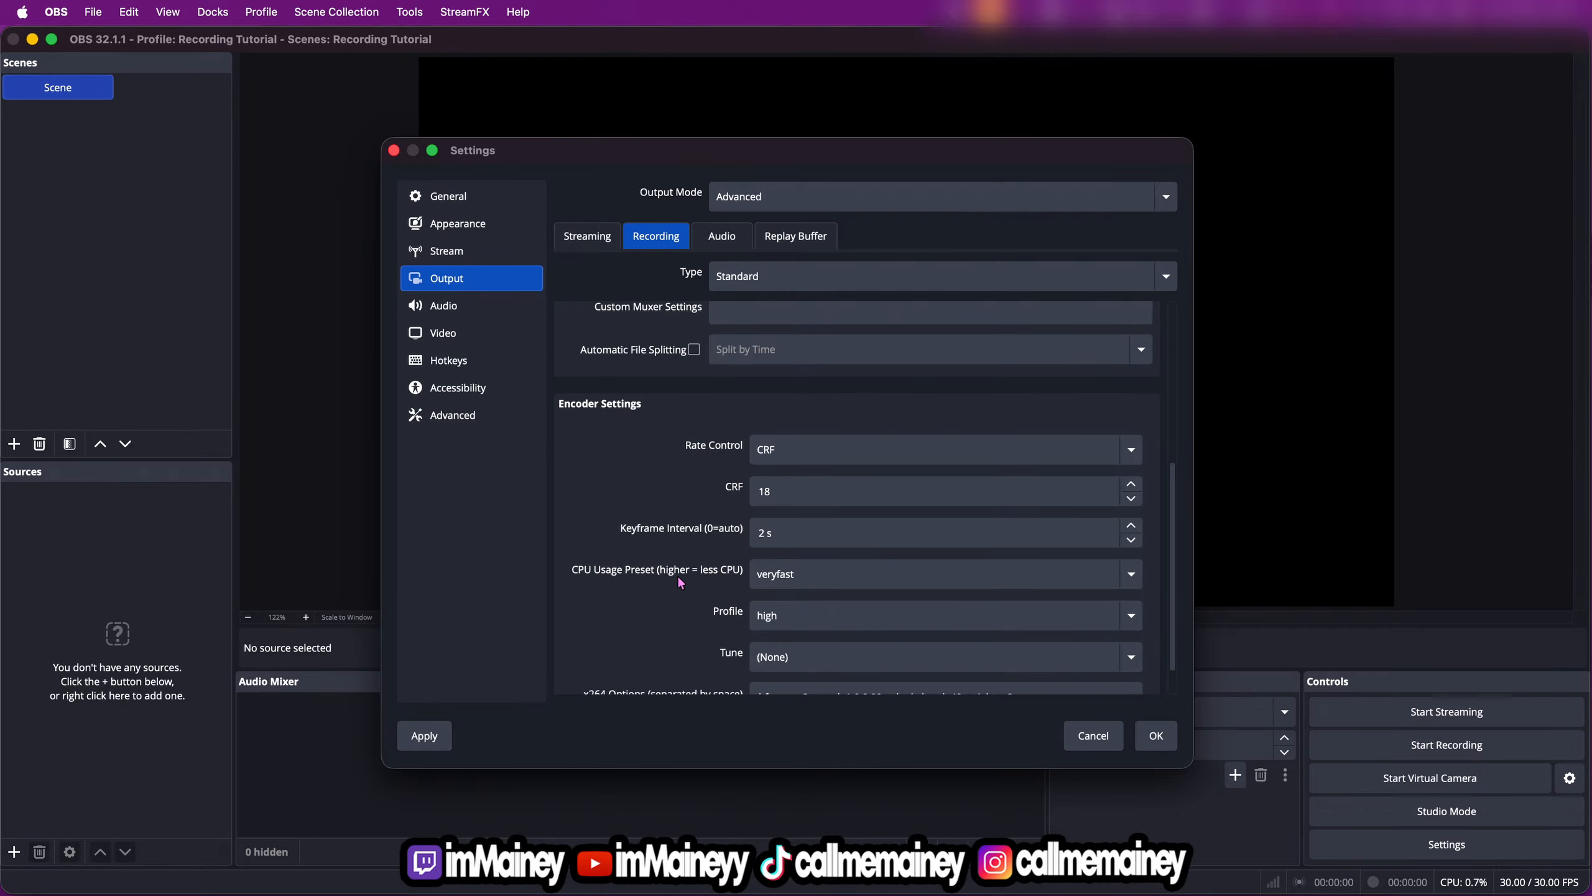
scroll(720, 600, down, 1)
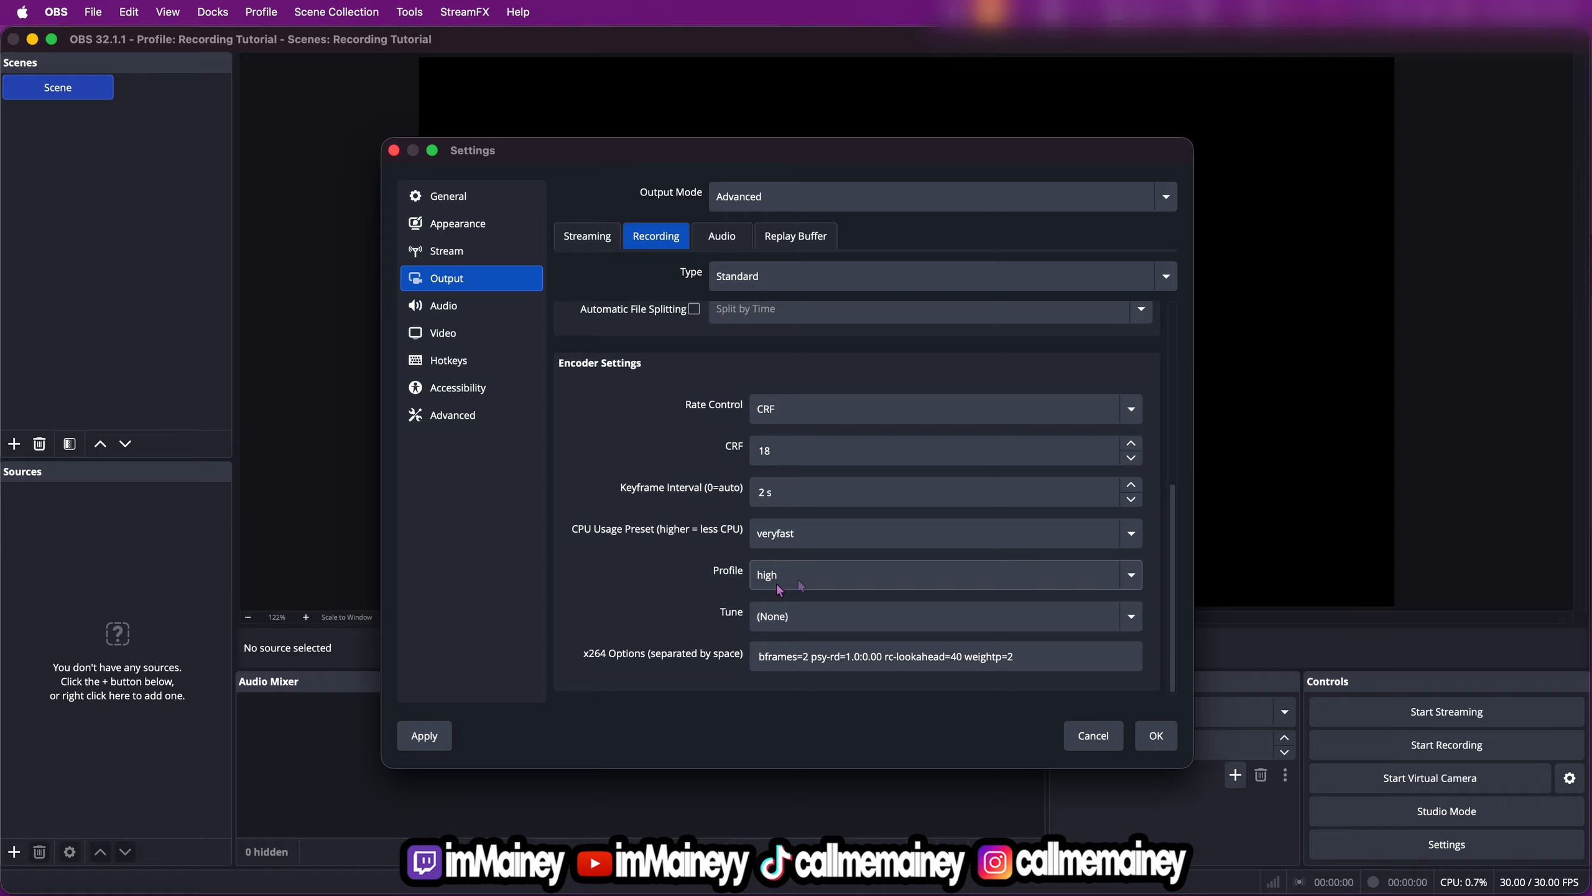
click(432, 735)
Choose 48 kHz as the sample rate in the general audio settings
click(443, 308)
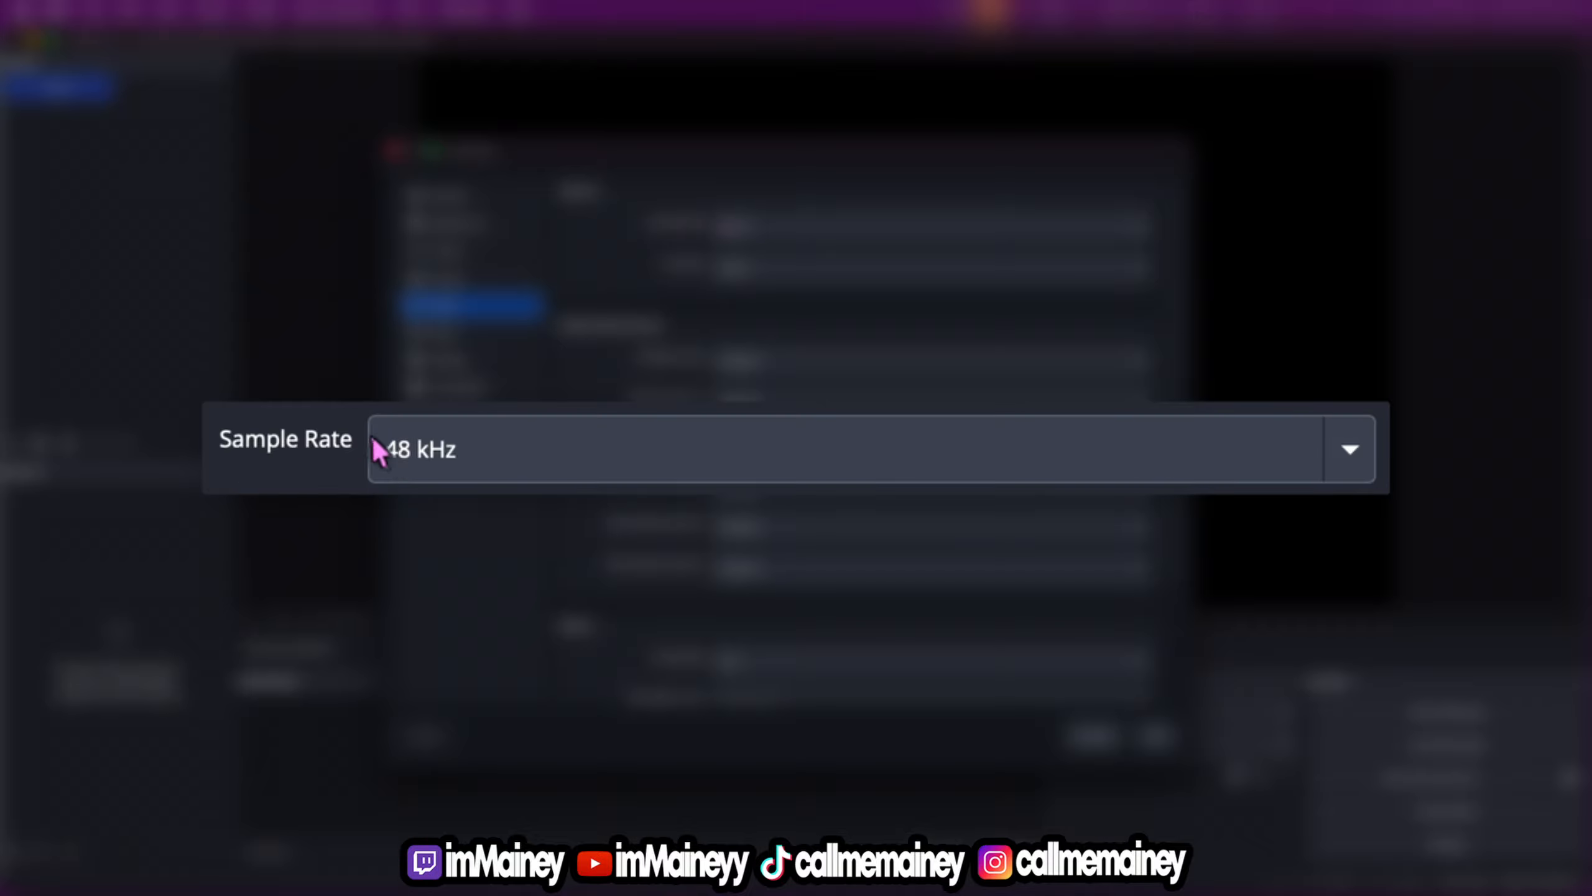
click(482, 455)
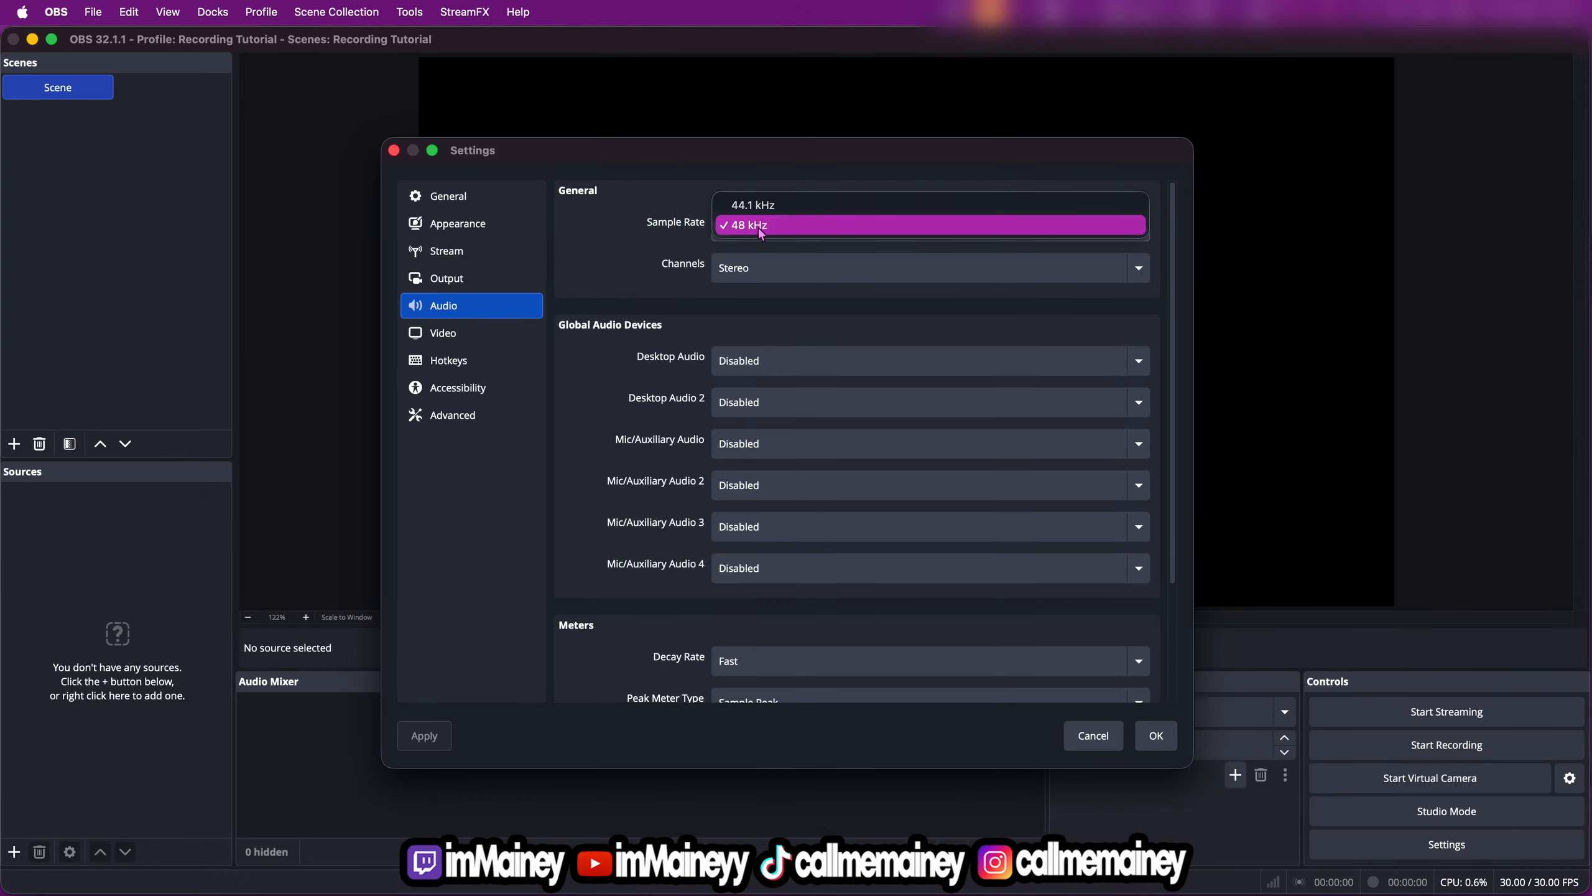
click(759, 230)
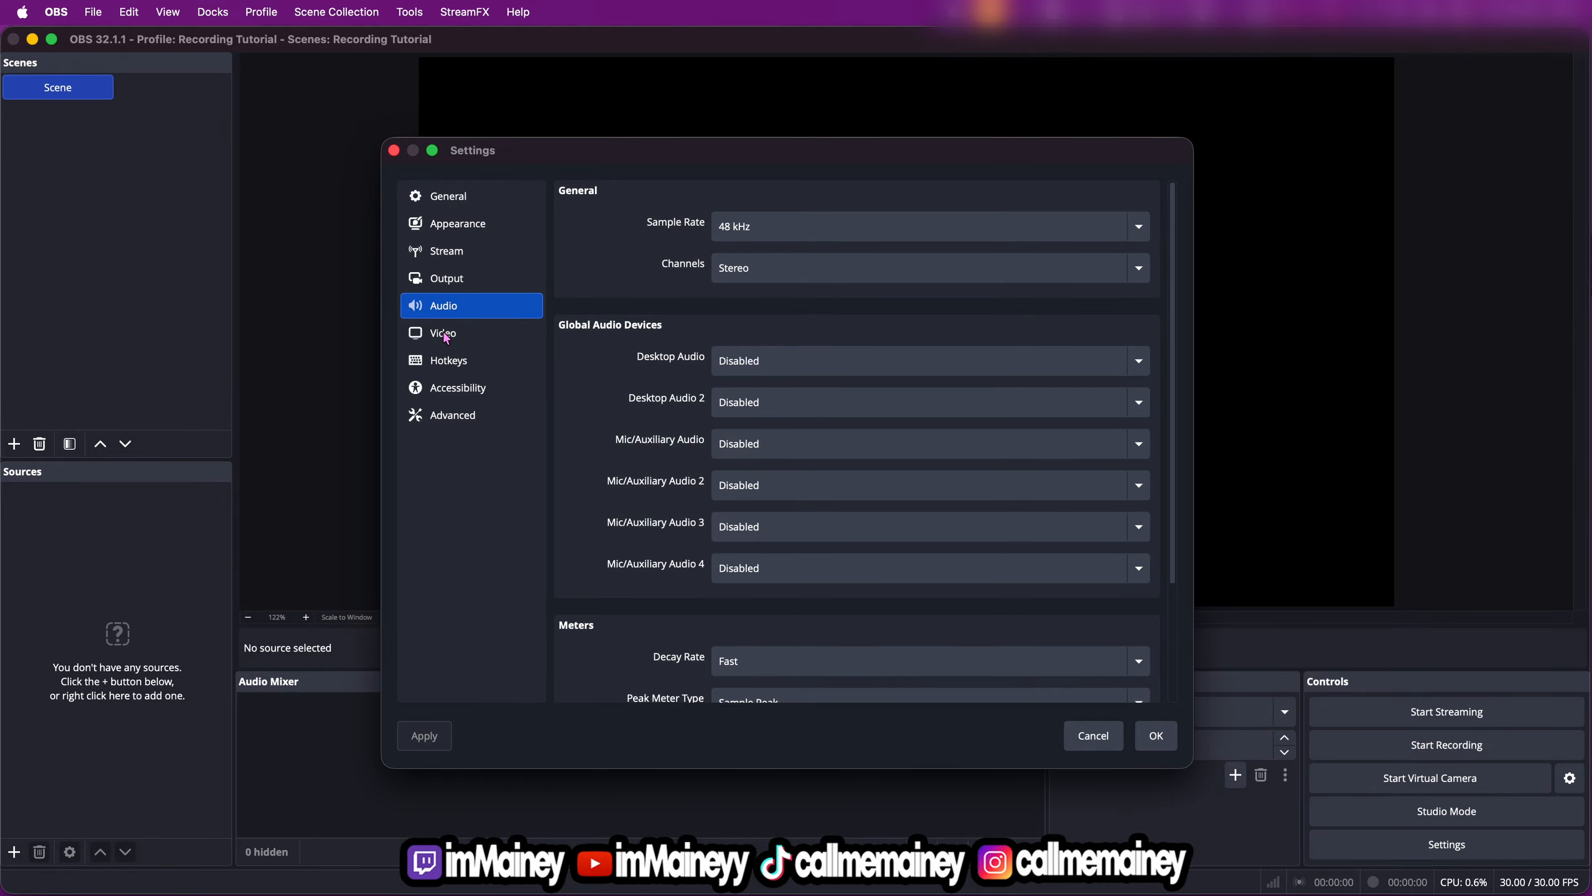
Go to the video settings and open the choices for the base (canvas) resolution
click(448, 333)
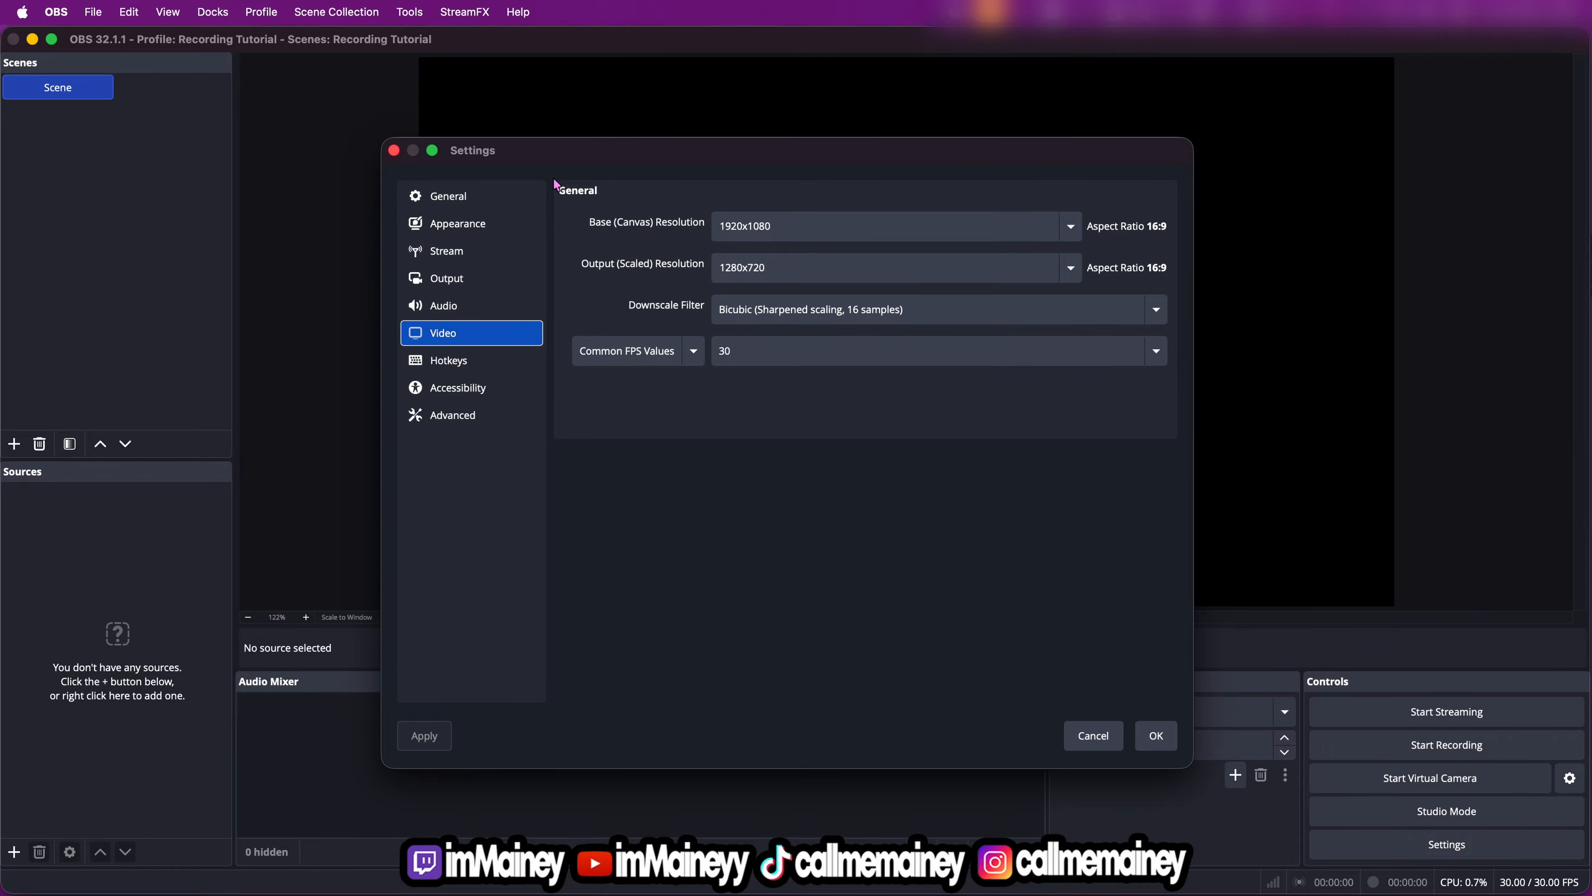
drag(696, 150, 583, 309)
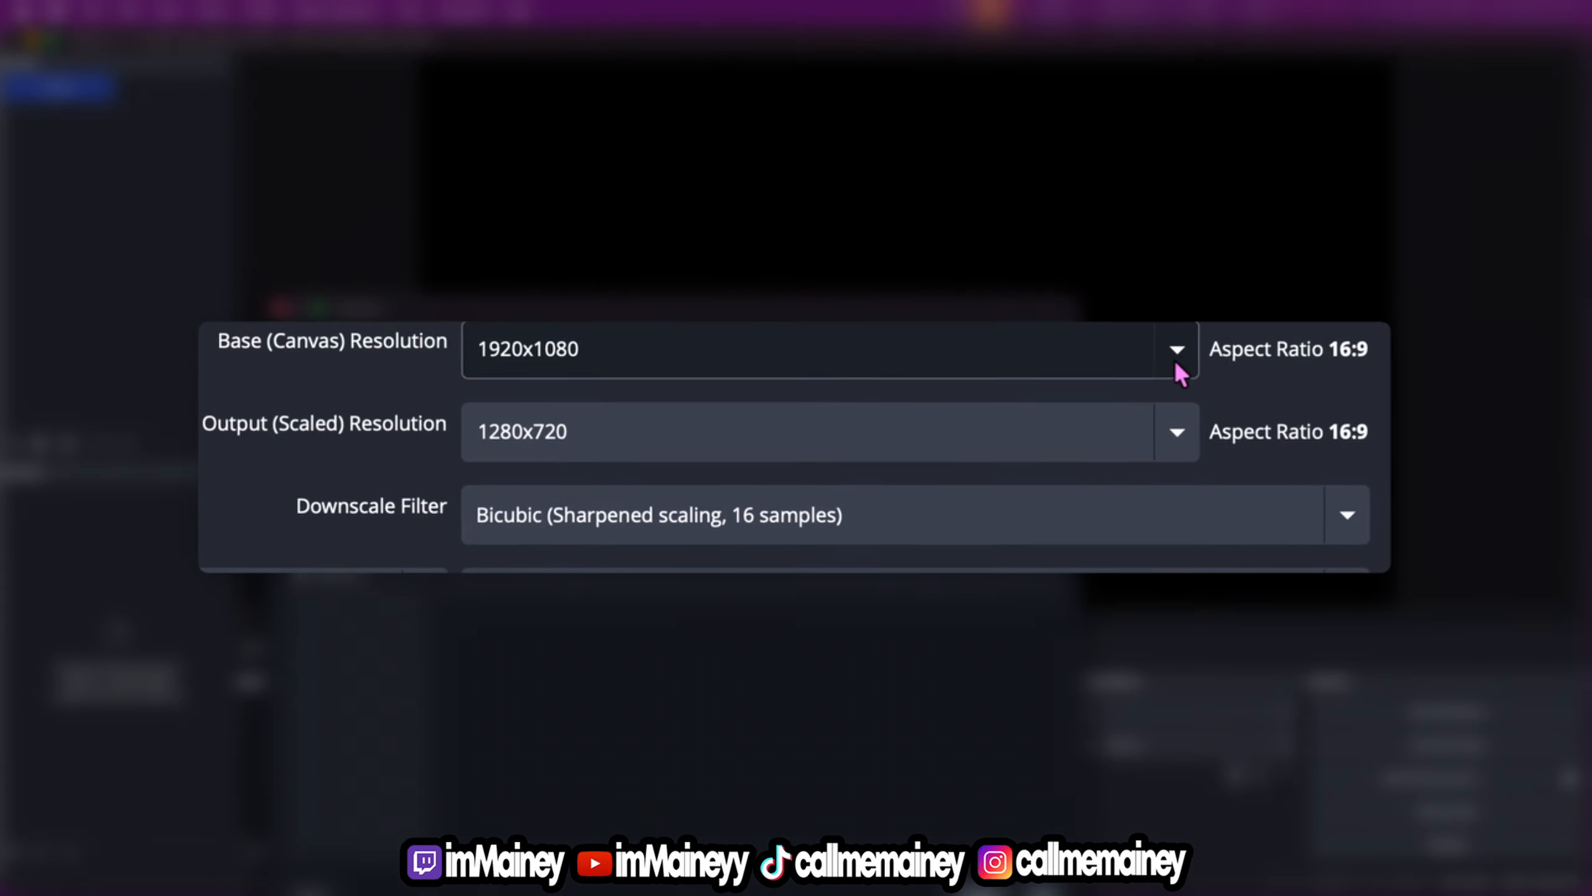
click(1179, 351)
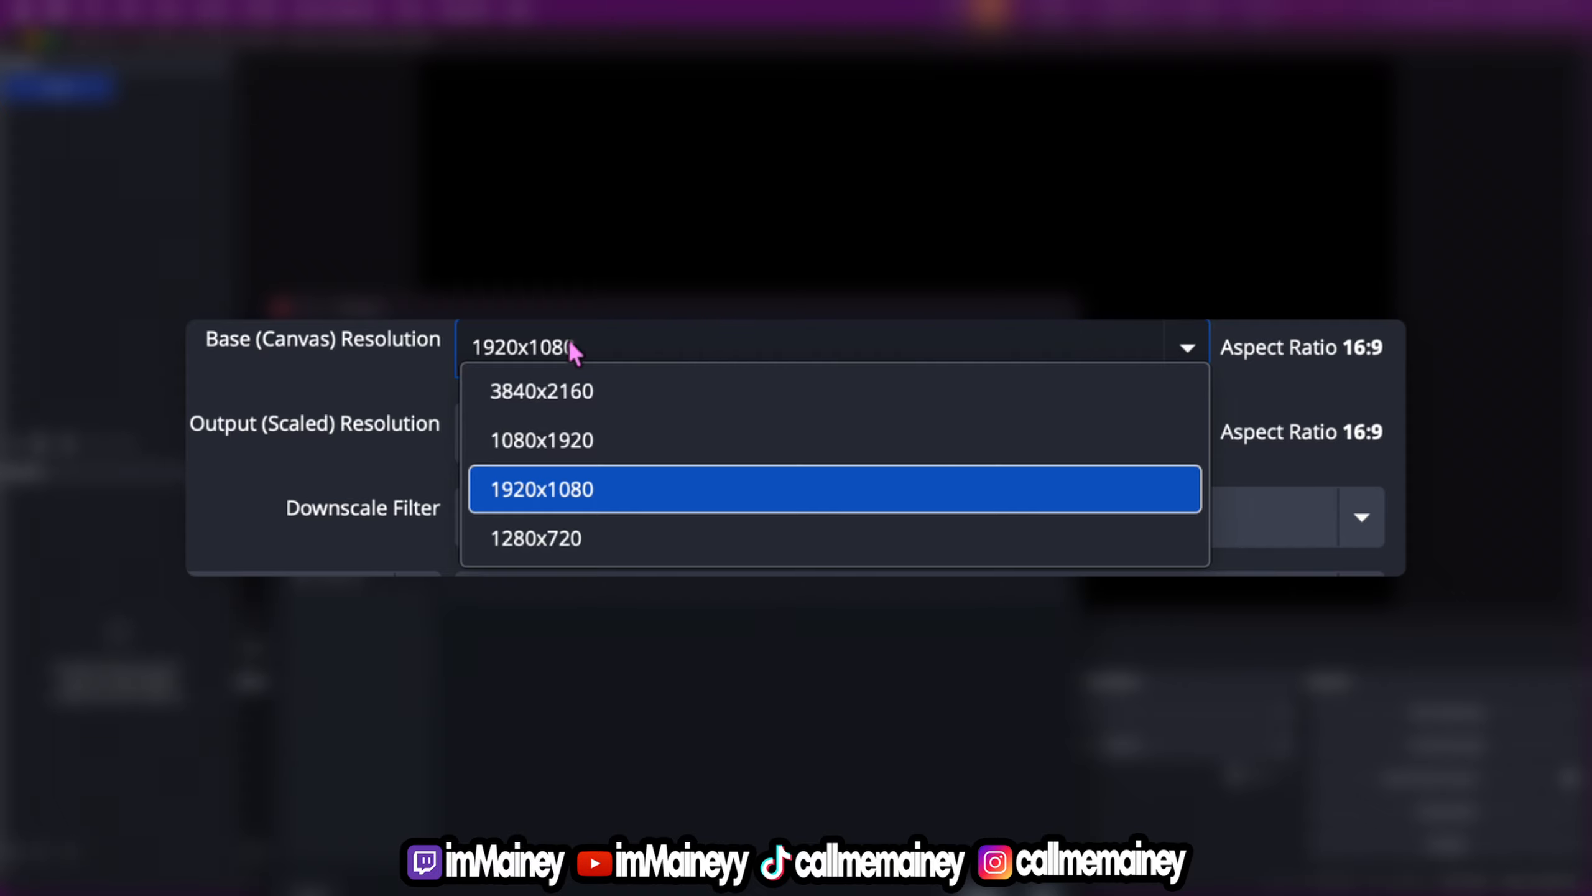